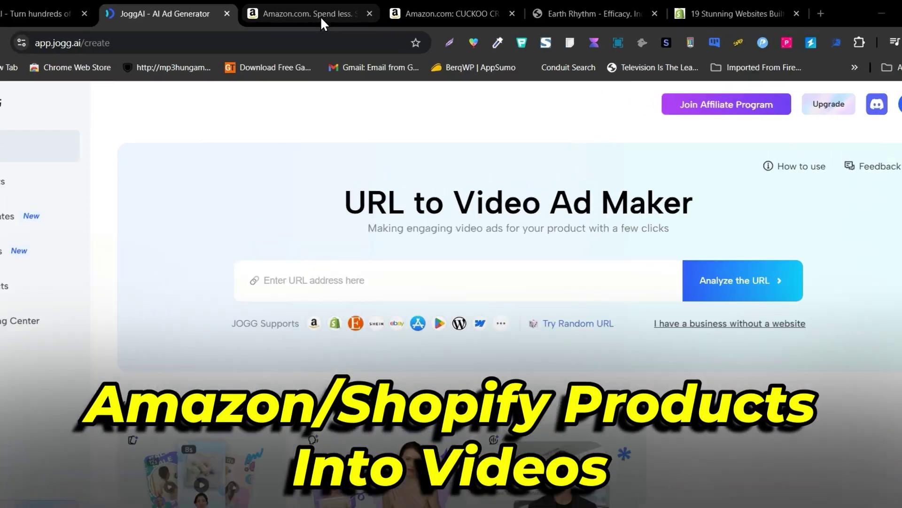
# Glance at the Amazon and Earth Rhythm store tabs, then return to the JoggAI ad generator
pyautogui.click(339, 12)
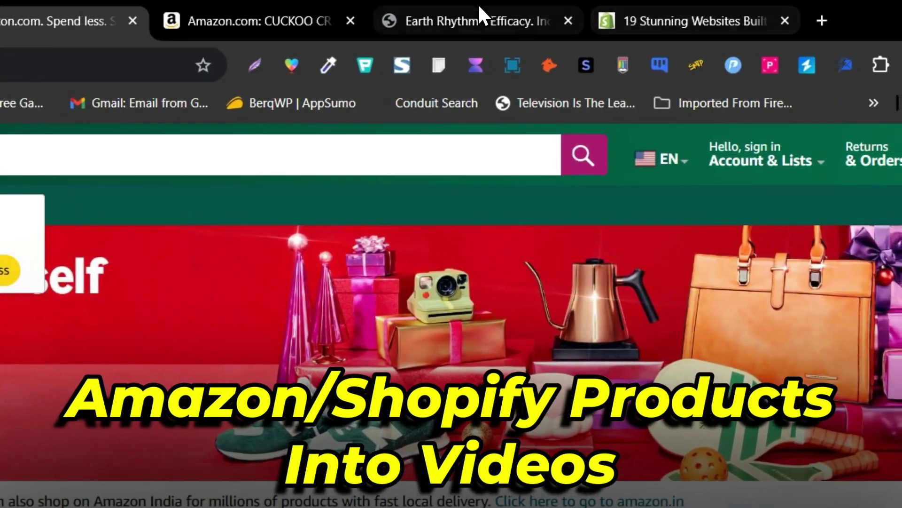
pyautogui.click(486, 22)
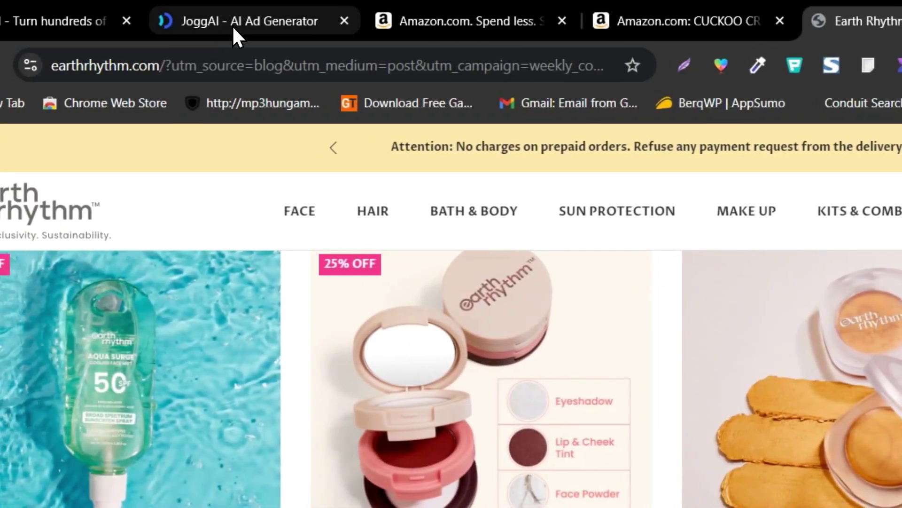
pyautogui.click(233, 25)
pyautogui.scroll(-3, 637, 331)
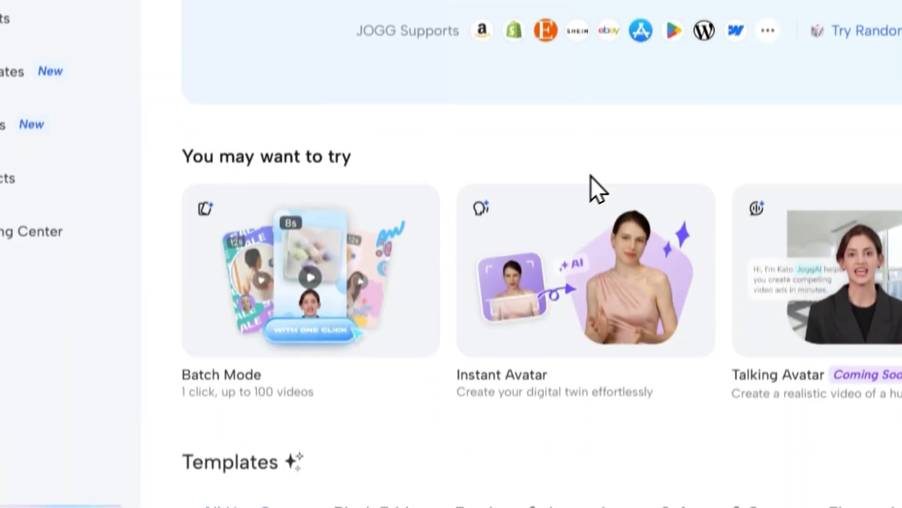
pyautogui.scroll(-1, 589, 182)
pyautogui.scroll(-4, 423, 145)
pyautogui.scroll(-2, 315, 155)
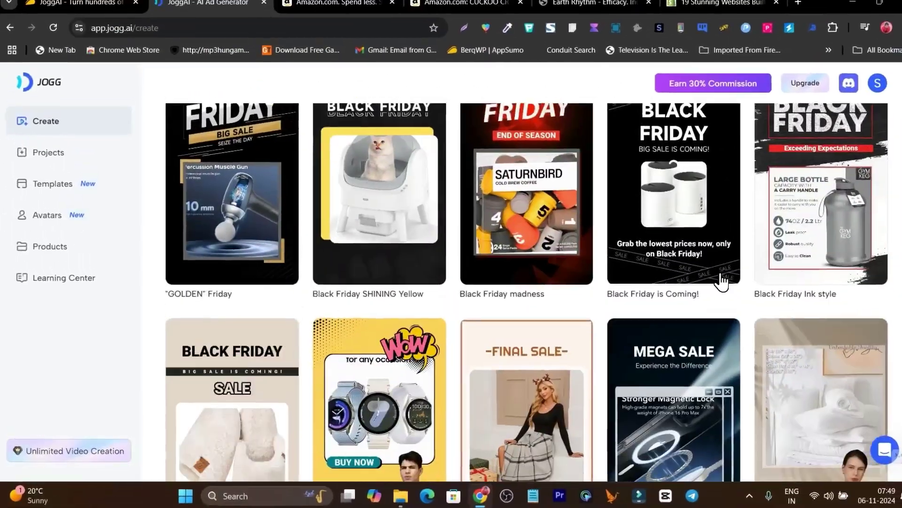
pyautogui.scroll(-1, 634, 289)
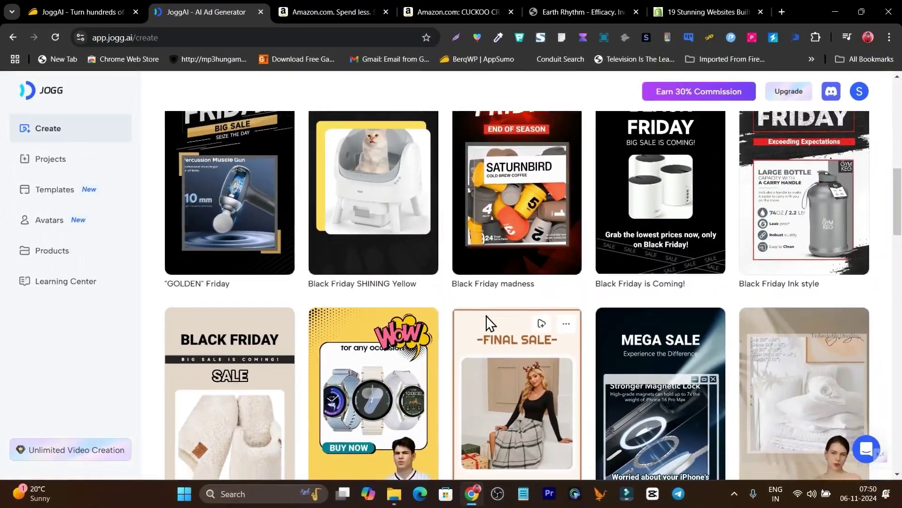
pyautogui.scroll(-1, 452, 325)
pyautogui.scroll(-3, 493, 328)
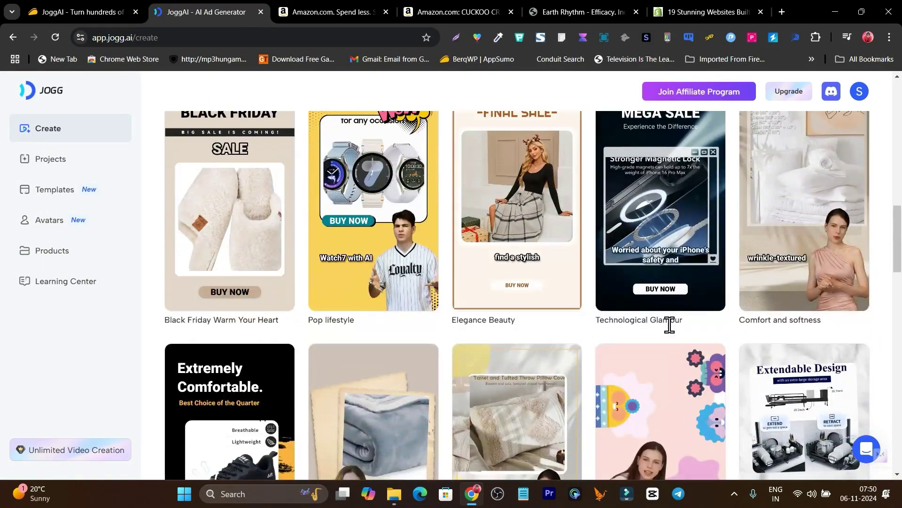
pyautogui.scroll(4, 677, 320)
pyautogui.scroll(5, 574, 318)
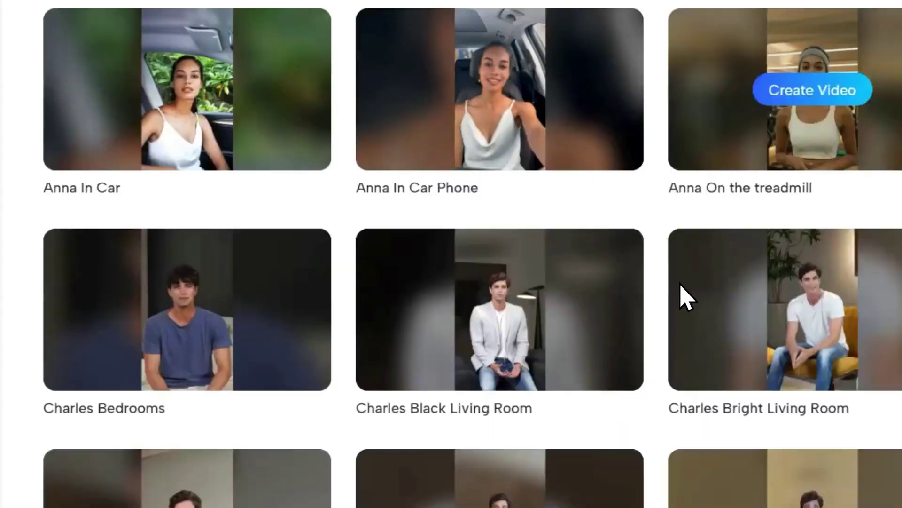
pyautogui.scroll(-4, 667, 323)
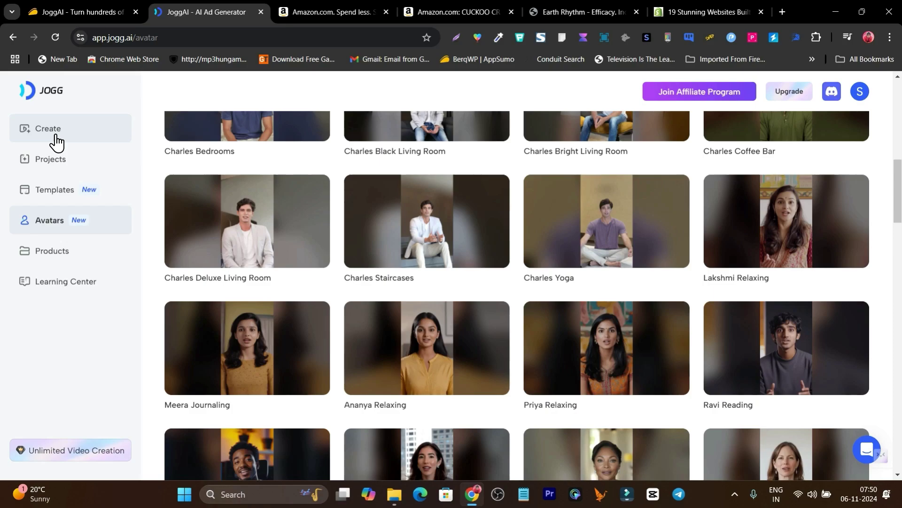
# Reopen the URL-to-video maker and bring up the CUCKOO rice cooker Amazon page
pyautogui.click(49, 129)
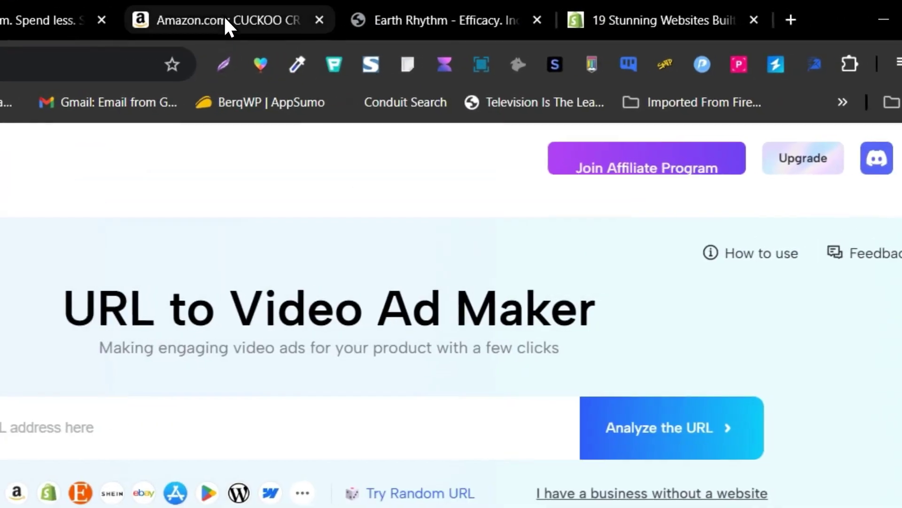
pyautogui.click(224, 15)
pyautogui.click(449, 32)
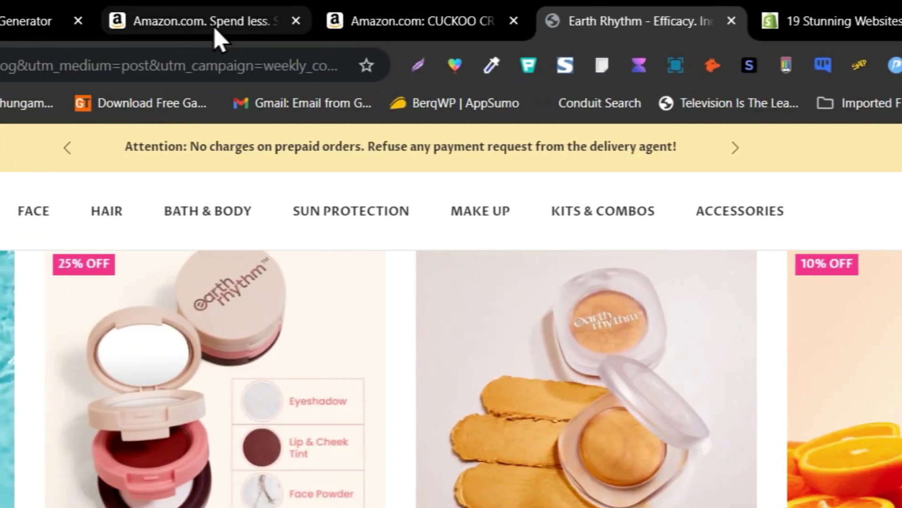
pyautogui.click(469, 28)
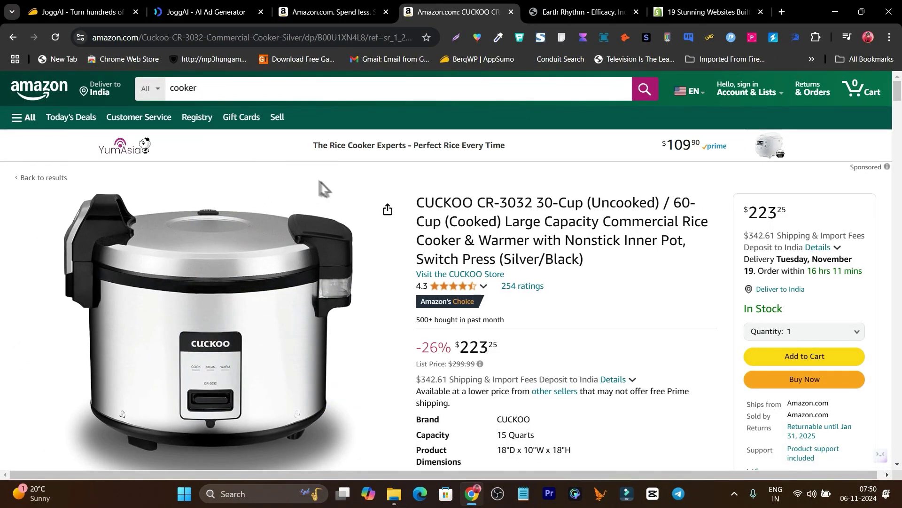
pyautogui.scroll(-2, 578, 201)
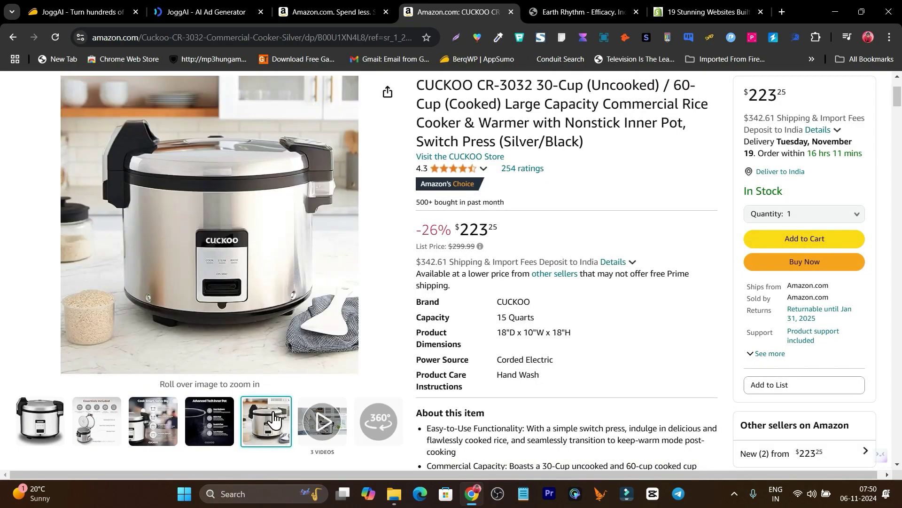
pyautogui.scroll(2, 269, 333)
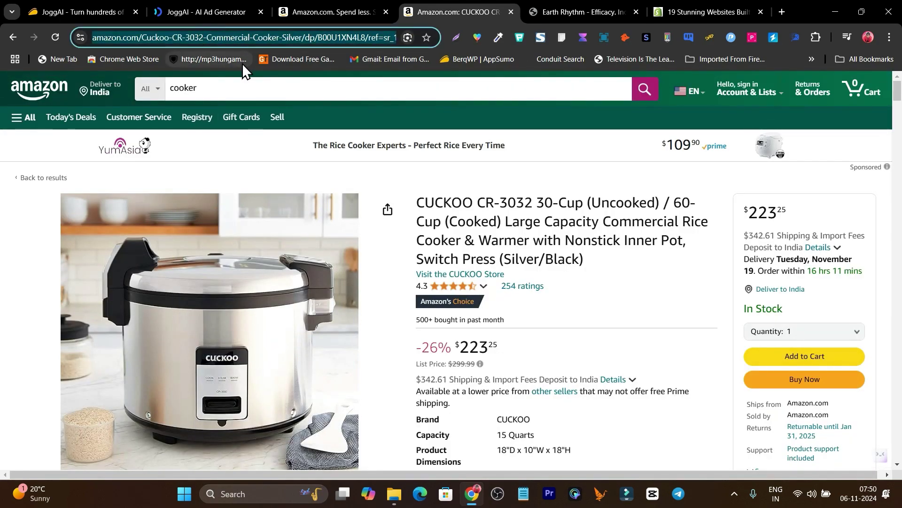
# Enter the rice cooker's Amazon link in JoggAI, rechecking the product page
pyautogui.click(224, 10)
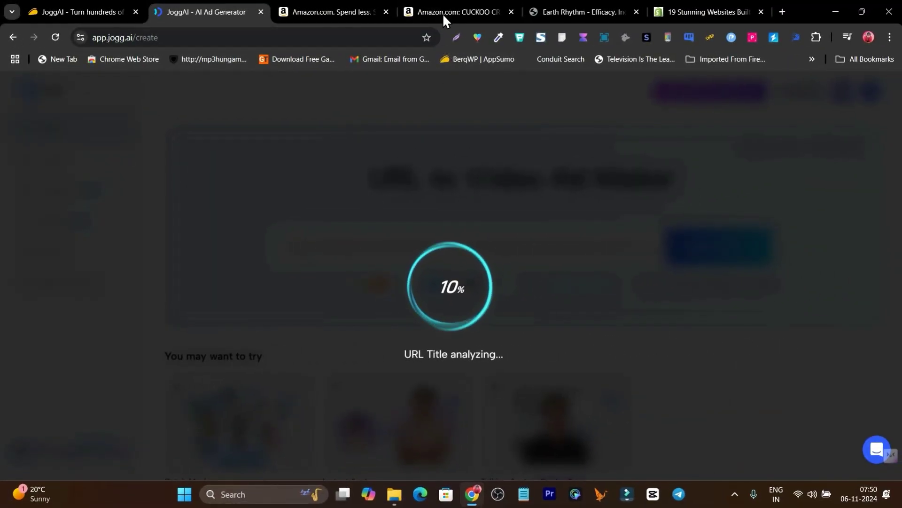
pyautogui.click(442, 14)
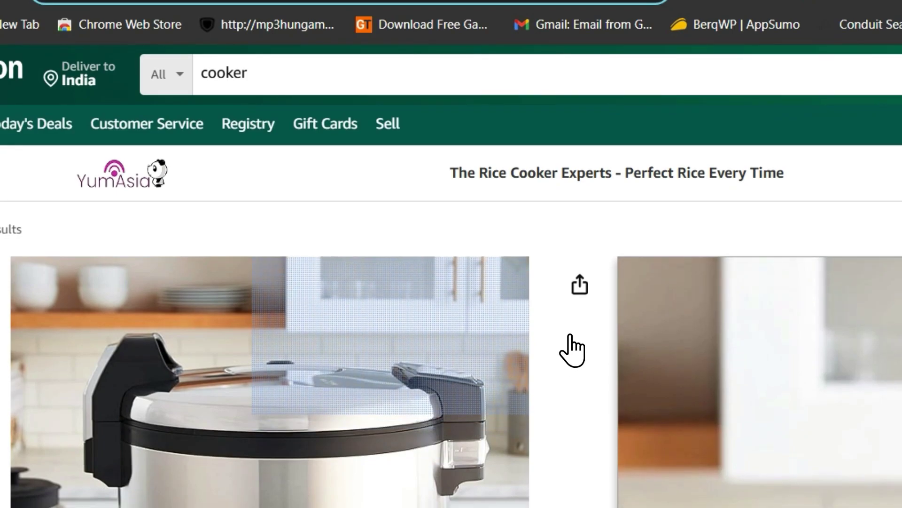
pyautogui.scroll(-5, 574, 348)
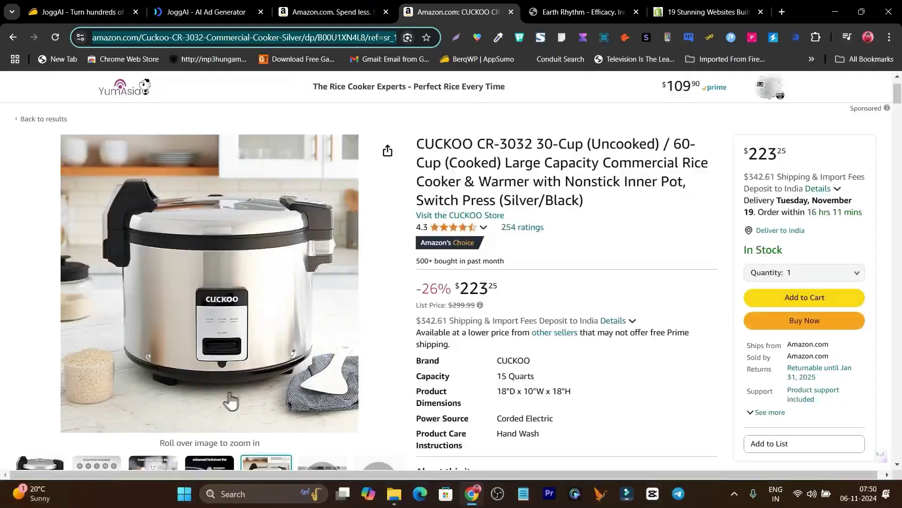
pyautogui.scroll(-1, 210, 418)
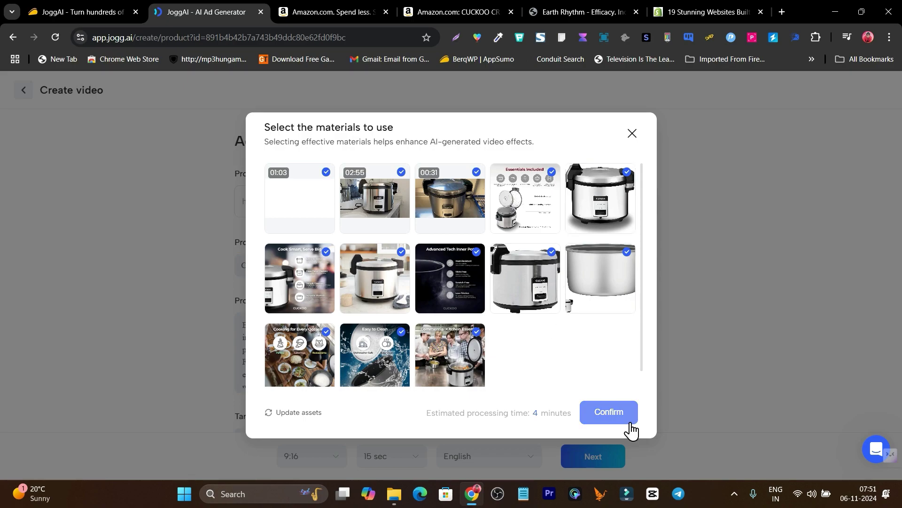
# Confirm the rice cooker's product materials and details, then proceed to script generation
pyautogui.click(611, 425)
pyautogui.scroll(-2, 256, 376)
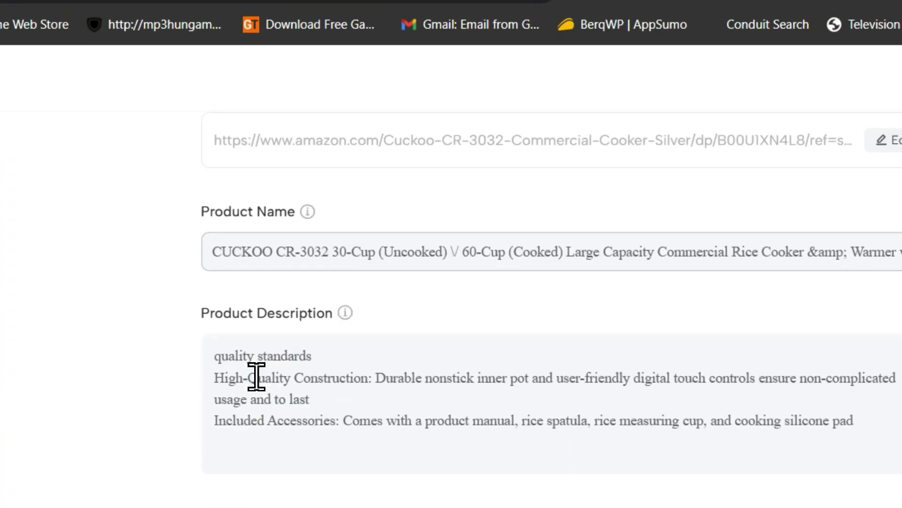
pyautogui.scroll(-4, 382, 330)
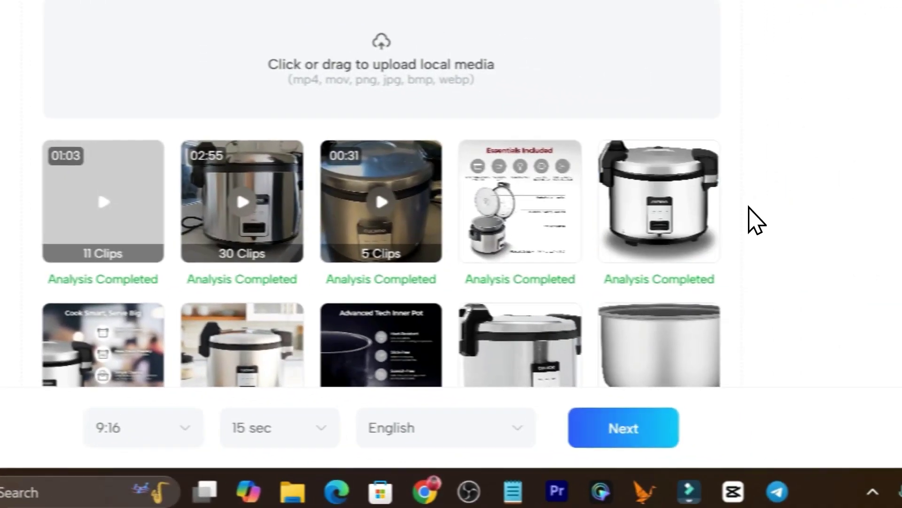
pyautogui.scroll(-2, 706, 330)
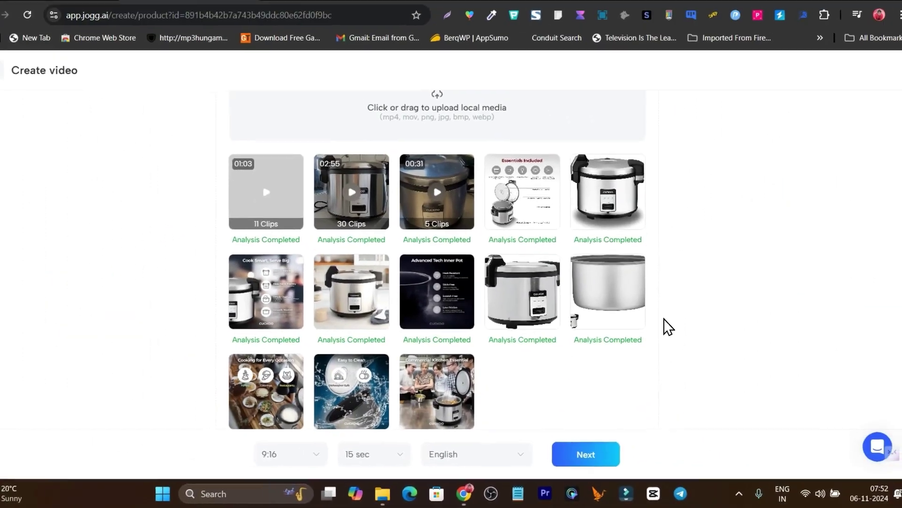
pyautogui.click(592, 456)
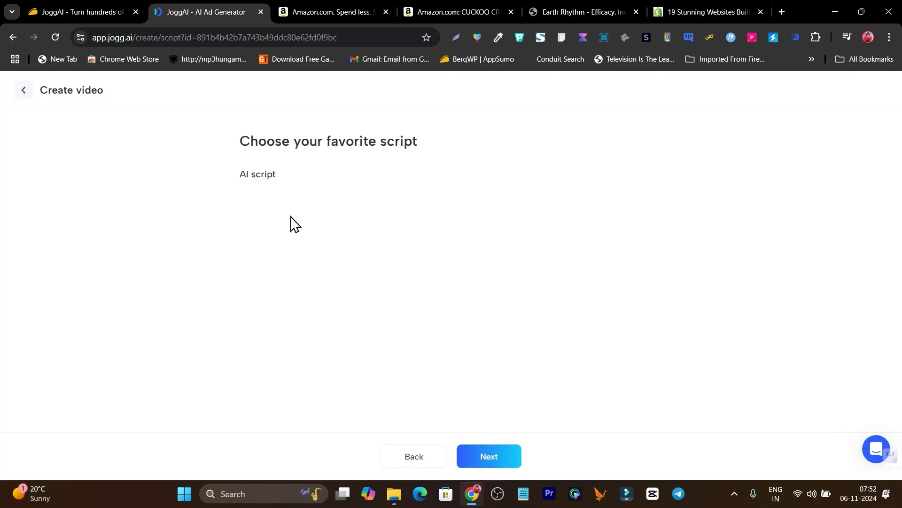
pyautogui.scroll(-1, 311, 233)
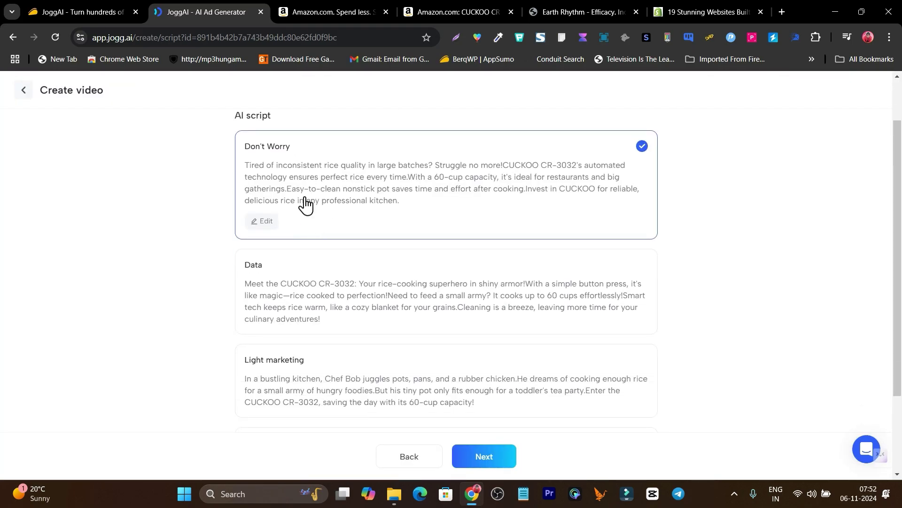
pyautogui.scroll(-2, 300, 270)
pyautogui.scroll(3, 307, 318)
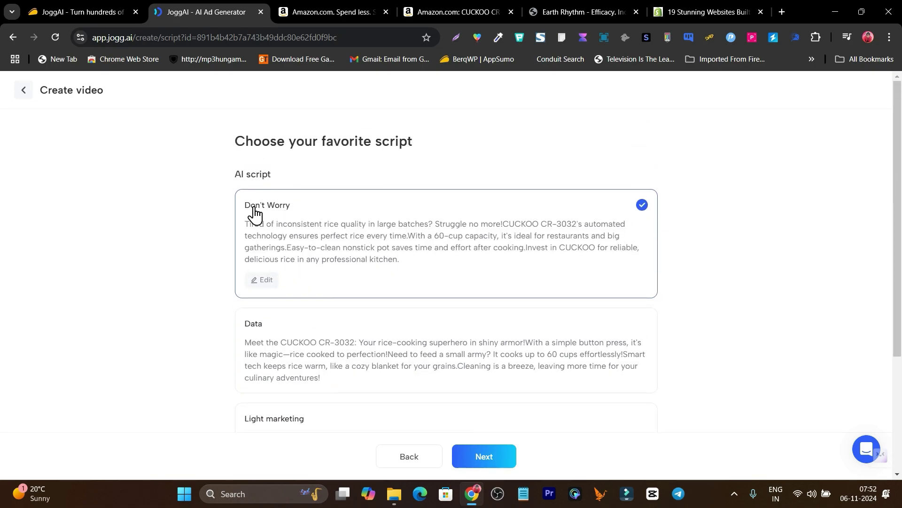
pyautogui.scroll(-1, 280, 239)
pyautogui.scroll(-2, 277, 275)
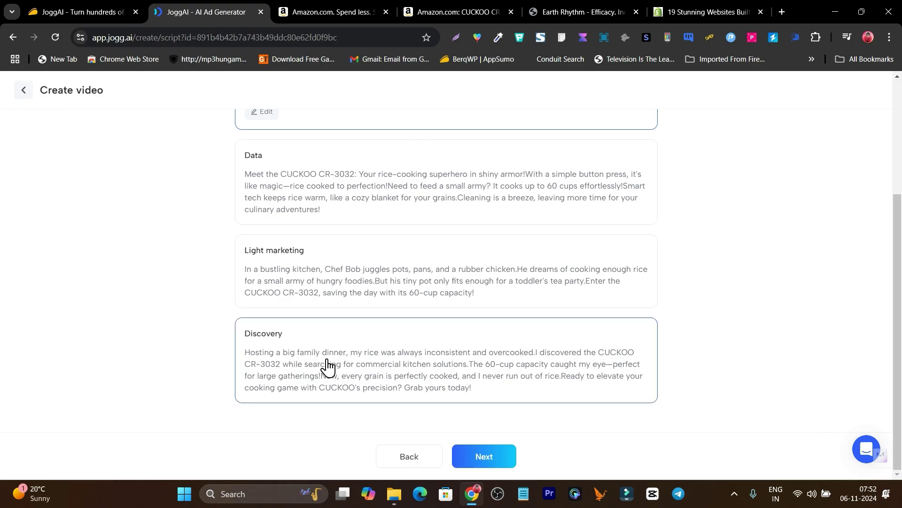
# Pick the Discovery script for the CUCKOO rice cooker ad and continue
pyautogui.click(374, 356)
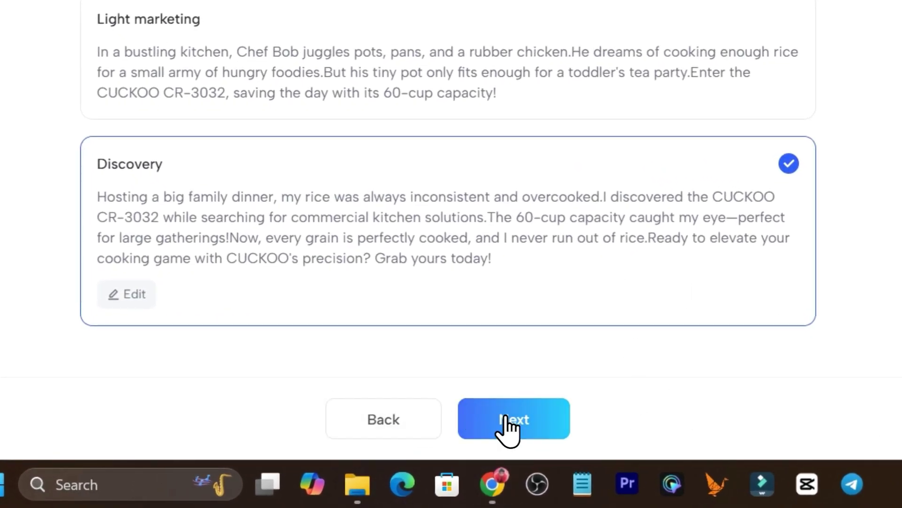
pyautogui.click(522, 433)
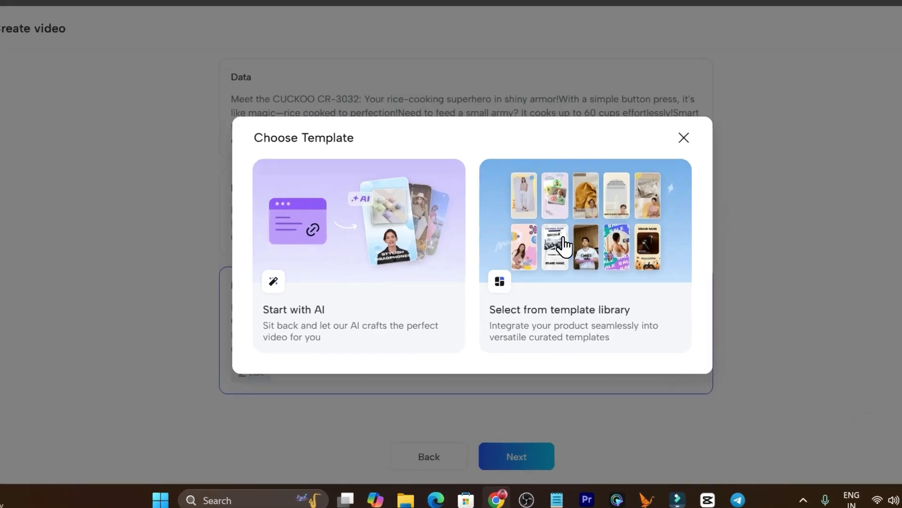
# Render the rice cooker ad with the Electronics Special Sale library template
pyautogui.click(556, 284)
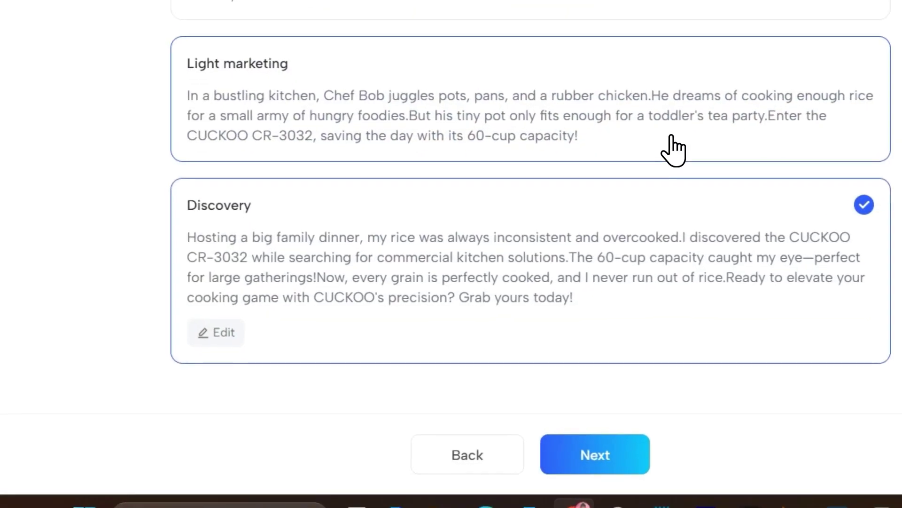
pyautogui.scroll(-2, 276, 36)
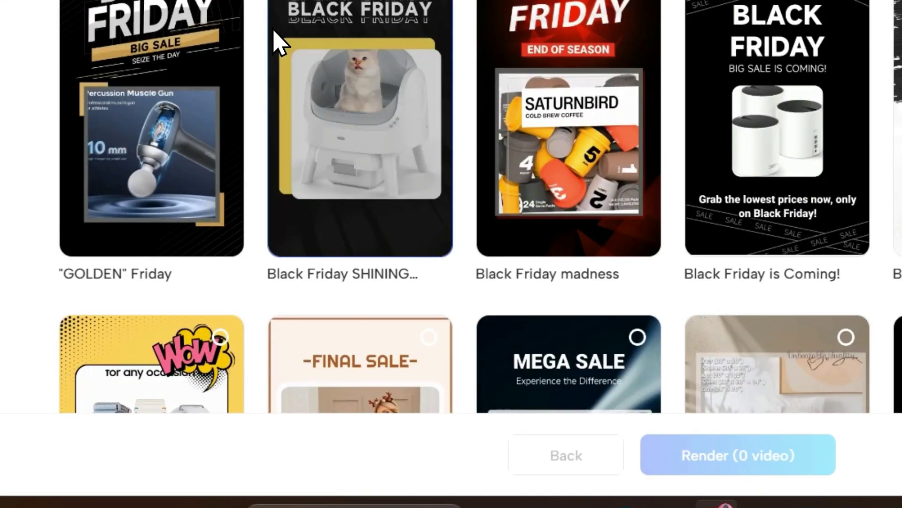
pyautogui.scroll(-3, 287, 80)
pyautogui.scroll(-3, 289, 90)
pyautogui.scroll(-2, 613, 100)
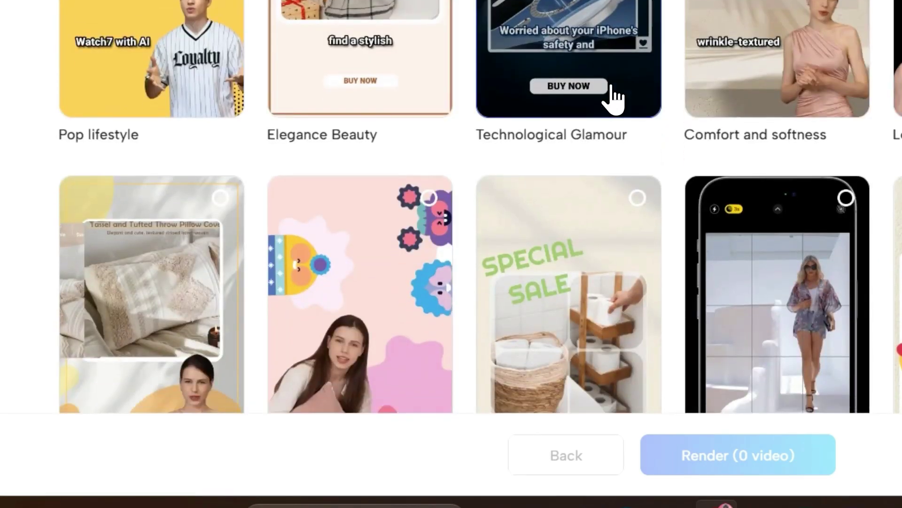
pyautogui.scroll(-4, 613, 101)
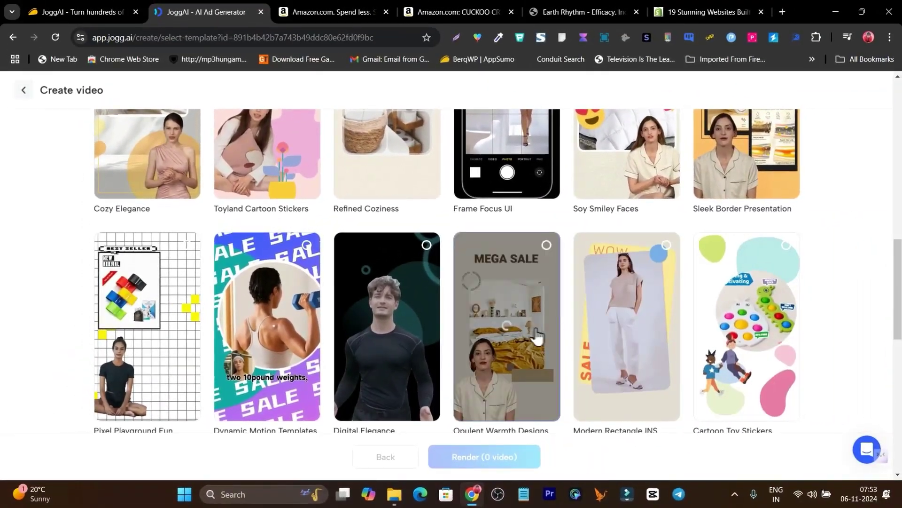
pyautogui.scroll(-2, 494, 310)
pyautogui.scroll(-3, 496, 313)
pyautogui.scroll(-3, 496, 313)
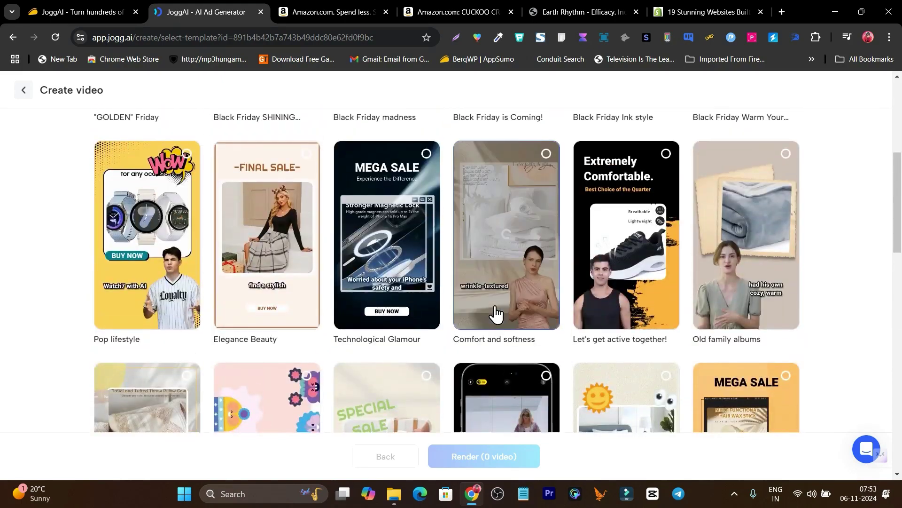
pyautogui.scroll(4, 384, 266)
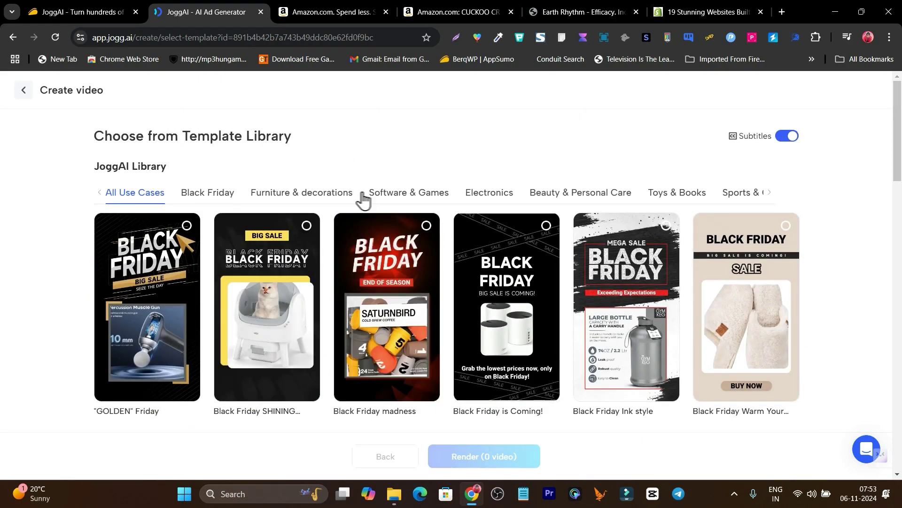
pyautogui.click(496, 195)
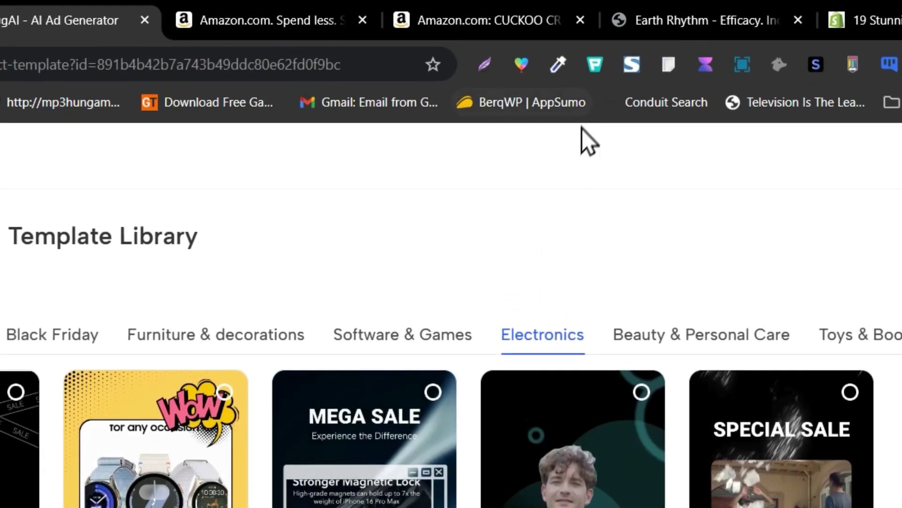
pyautogui.scroll(-2, 439, 322)
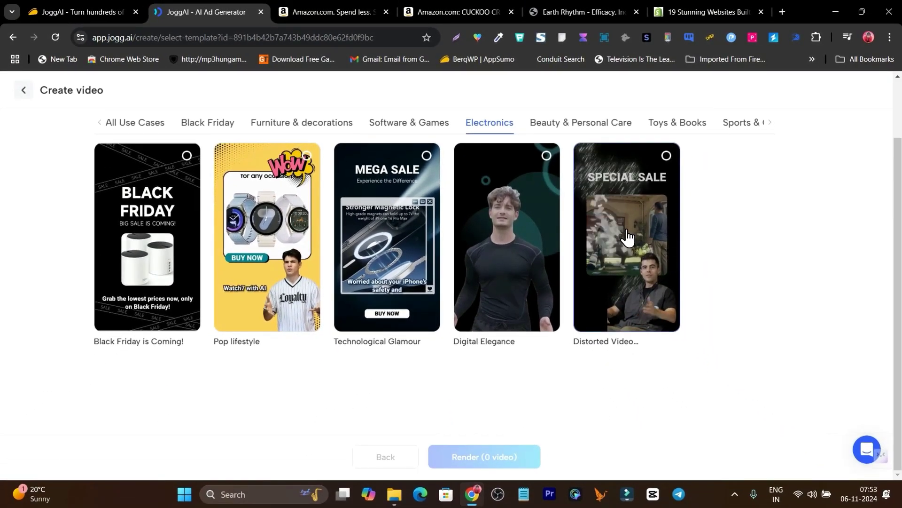
pyautogui.click(627, 235)
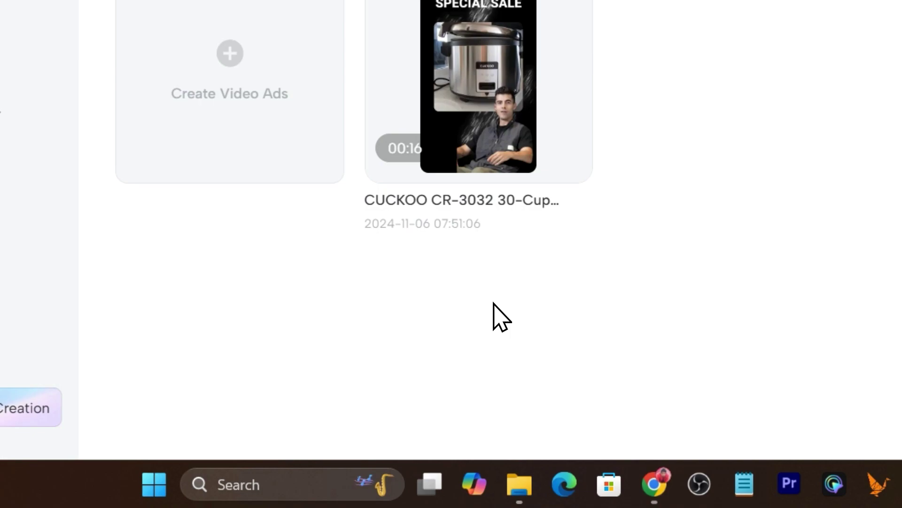
pyautogui.moveTo(479, 99)
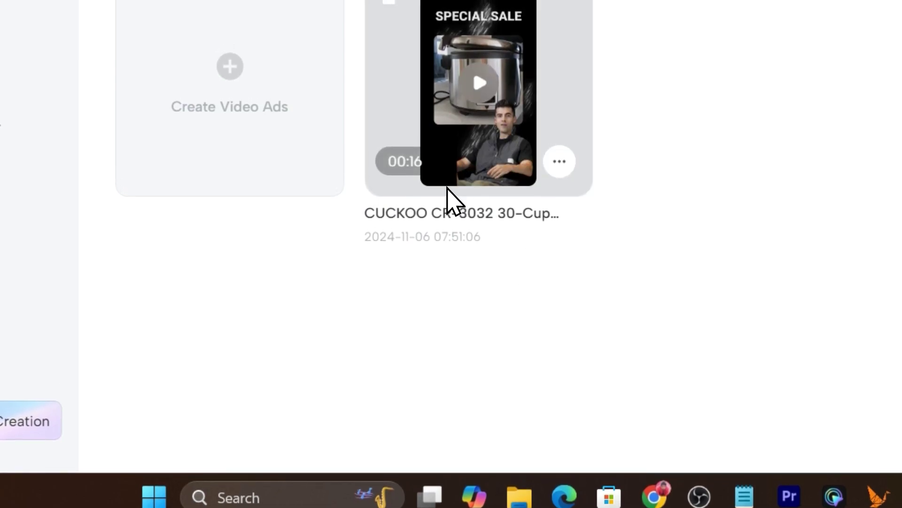
# Play the finished 16-second CUCKOO rice cooker video from Projects
pyautogui.click(458, 170)
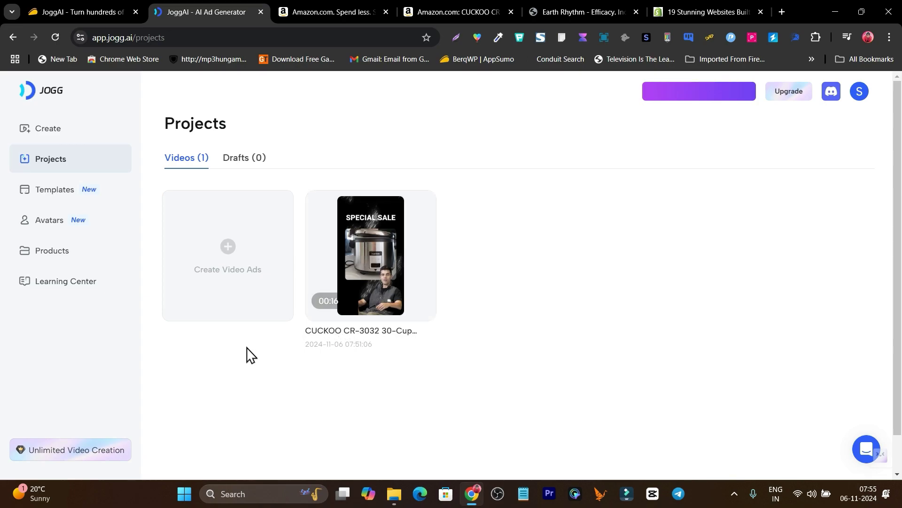
# Start a new ad and copy the Earth Rhythm sunscreen product's link address
pyautogui.click(60, 138)
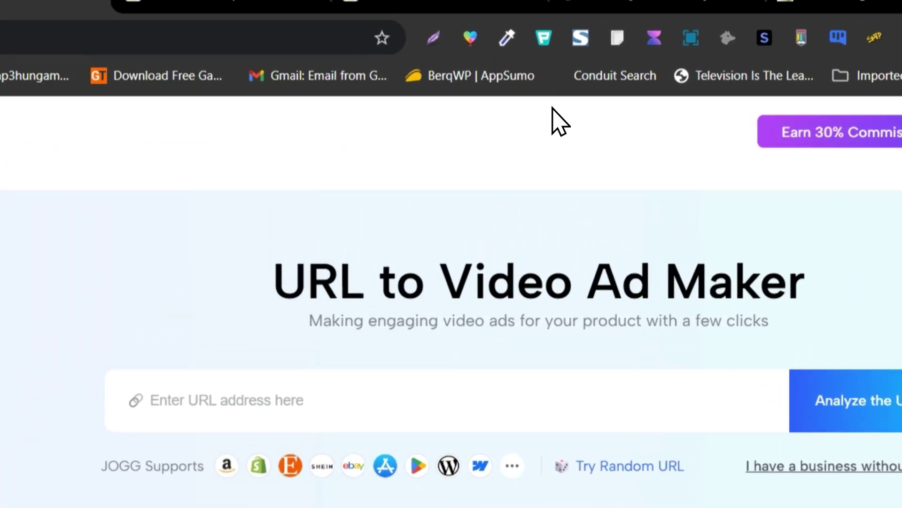
pyautogui.click(579, 11)
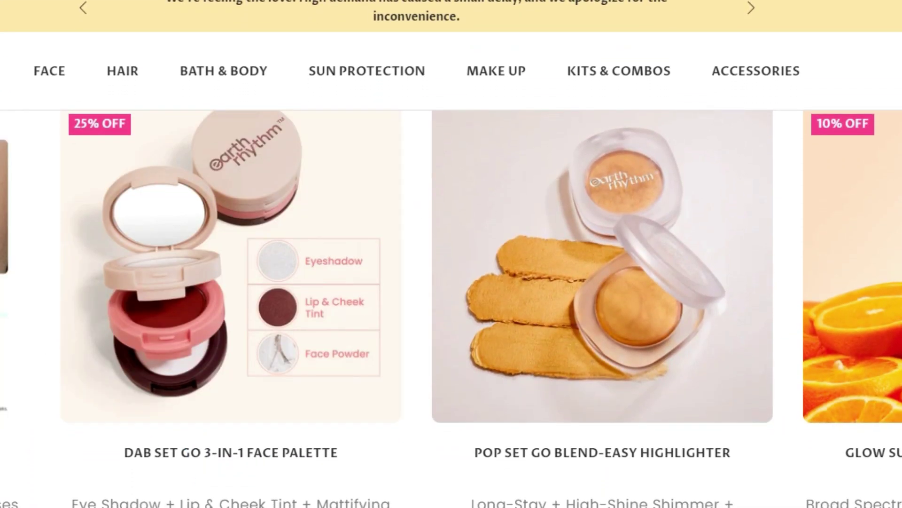
pyautogui.rightClick(2, 4)
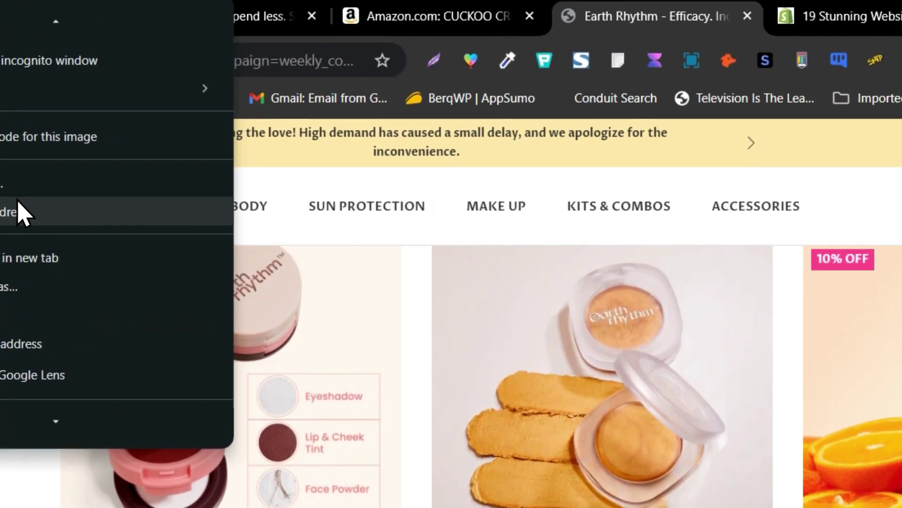
pyautogui.click(22, 211)
pyautogui.click(43, 16)
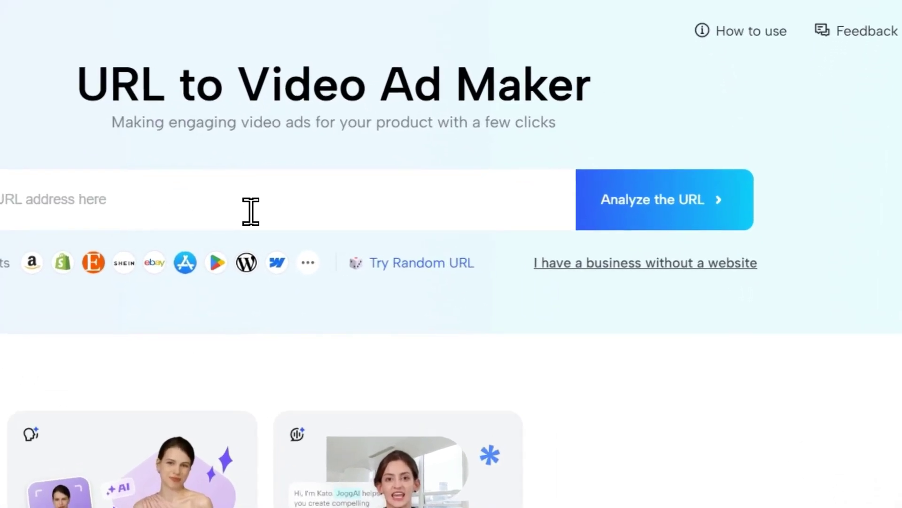
# Paste the Aqua Surge sunscreen link into JoggAI's product URL field
pyautogui.click(467, 253)
pyautogui.hotkey('ctrl', 'v')
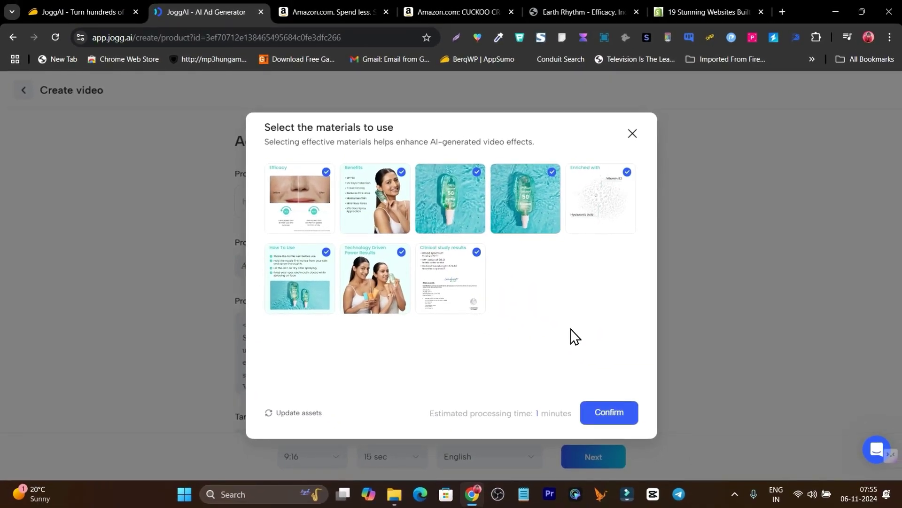
# Confirm all eight Aqua Surge sunscreen materials
pyautogui.click(608, 411)
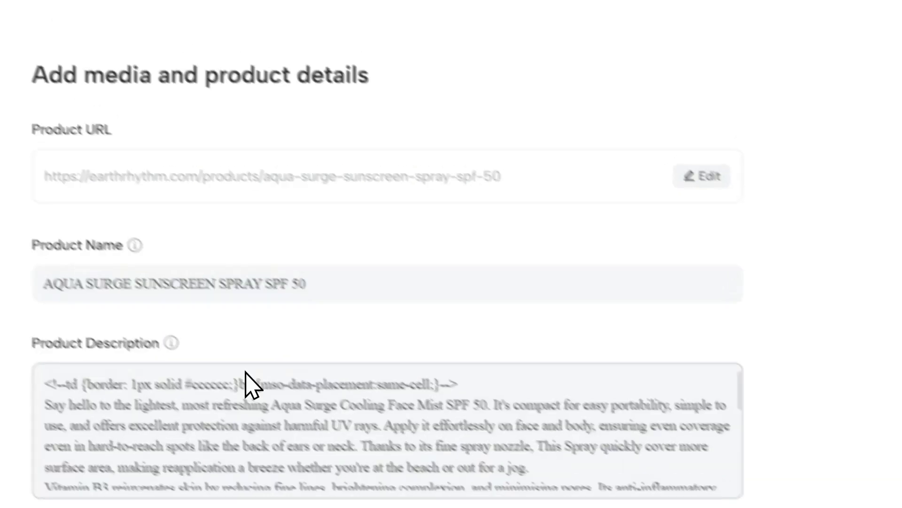
pyautogui.scroll(-3, 615, 373)
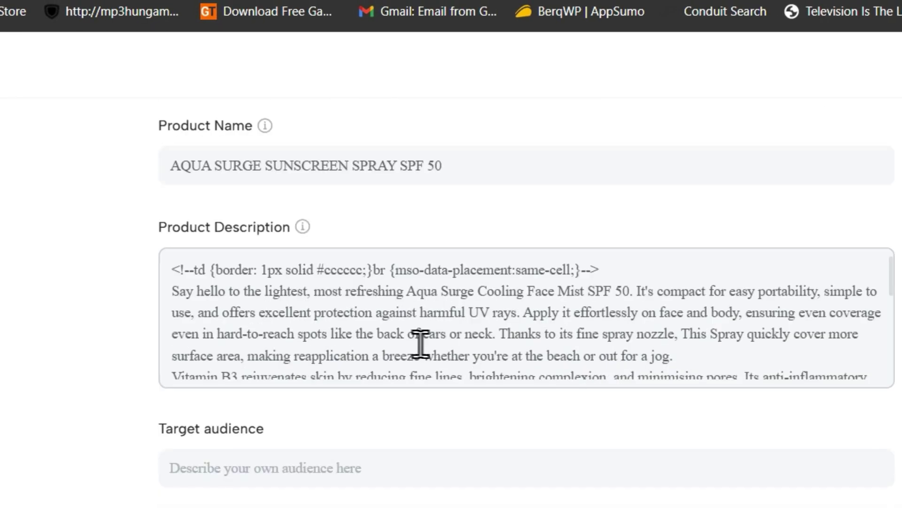
pyautogui.scroll(-3, 372, 332)
pyautogui.scroll(-3, 353, 297)
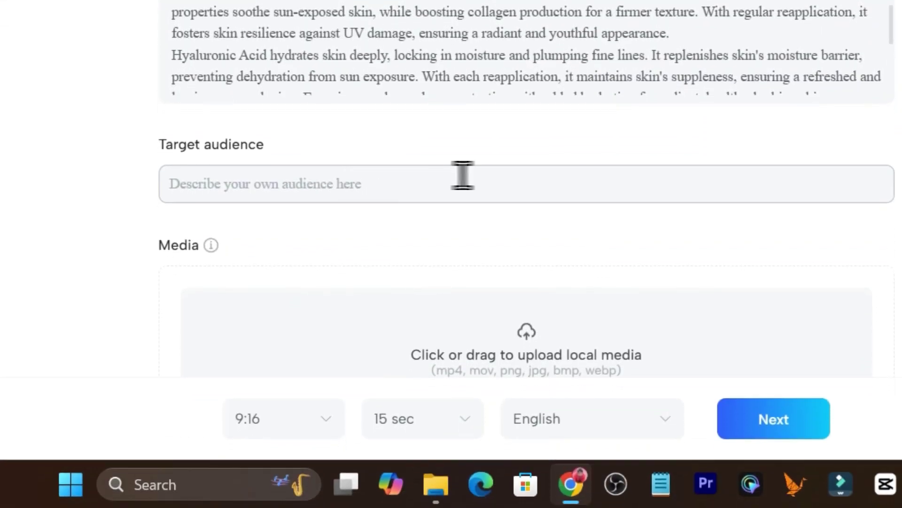
pyautogui.scroll(-2, 556, 176)
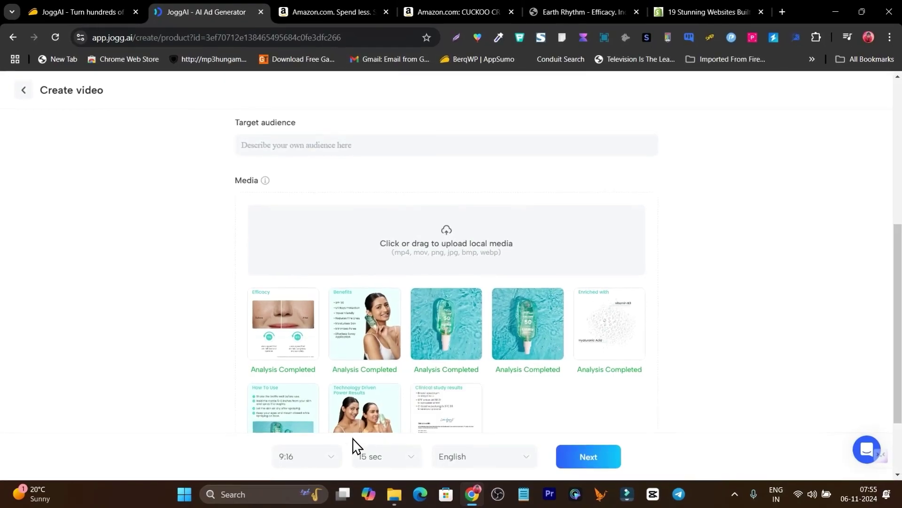
pyautogui.scroll(-2, 586, 429)
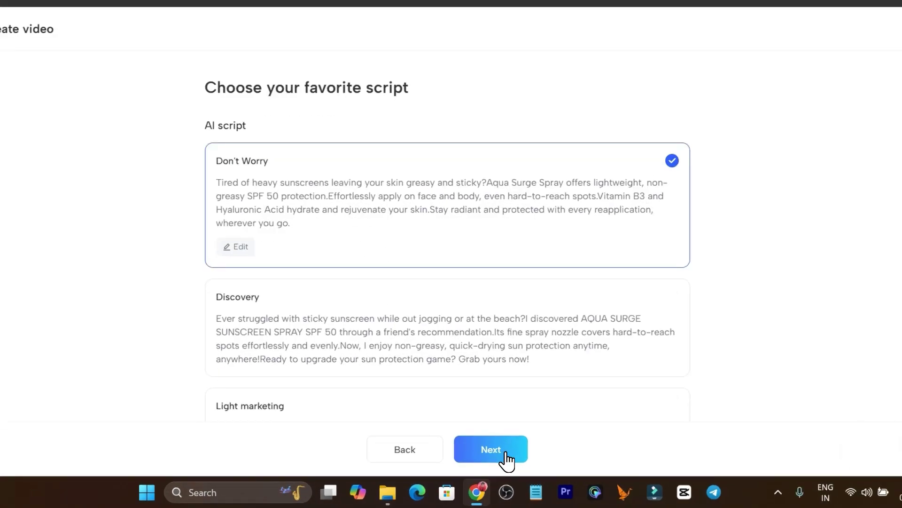
# Continue with the Don't Worry script and let AI pick the FullScreen template for Aqua Surge
pyautogui.click(507, 465)
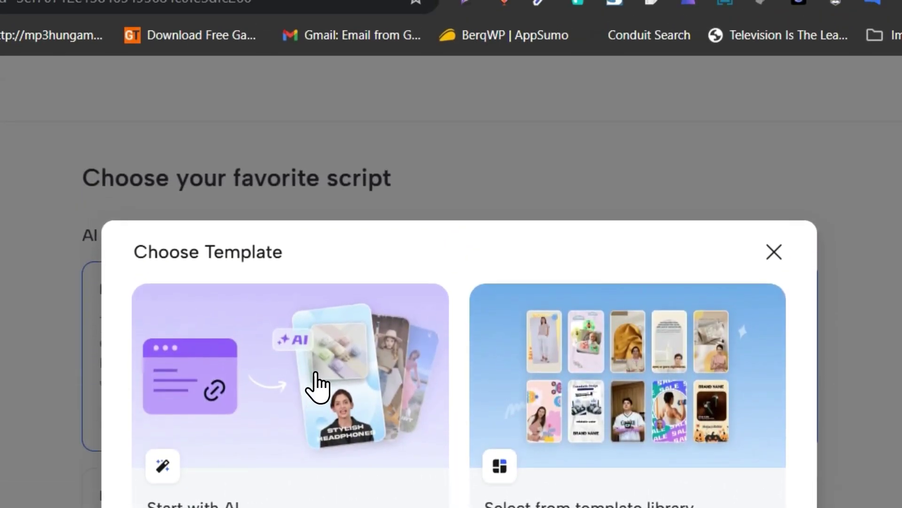
pyautogui.click(317, 384)
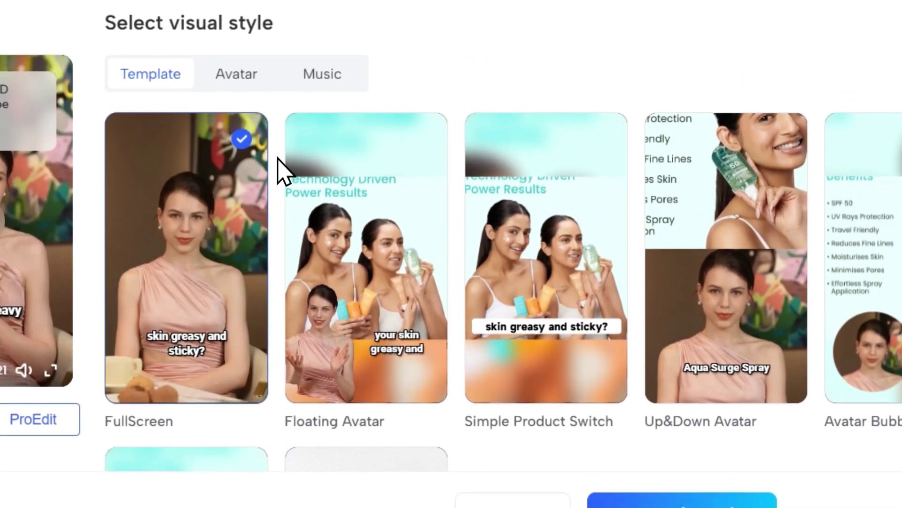
pyautogui.scroll(-3, 499, 323)
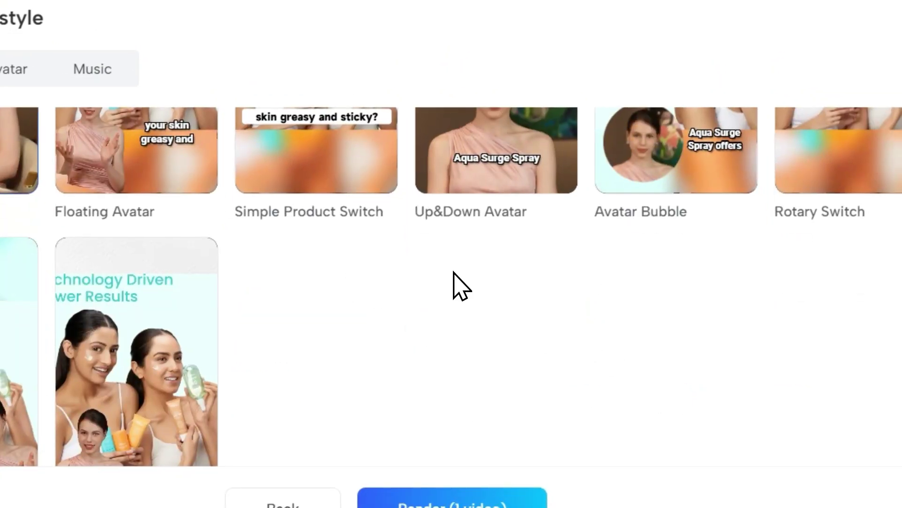
pyautogui.scroll(3, 346, 311)
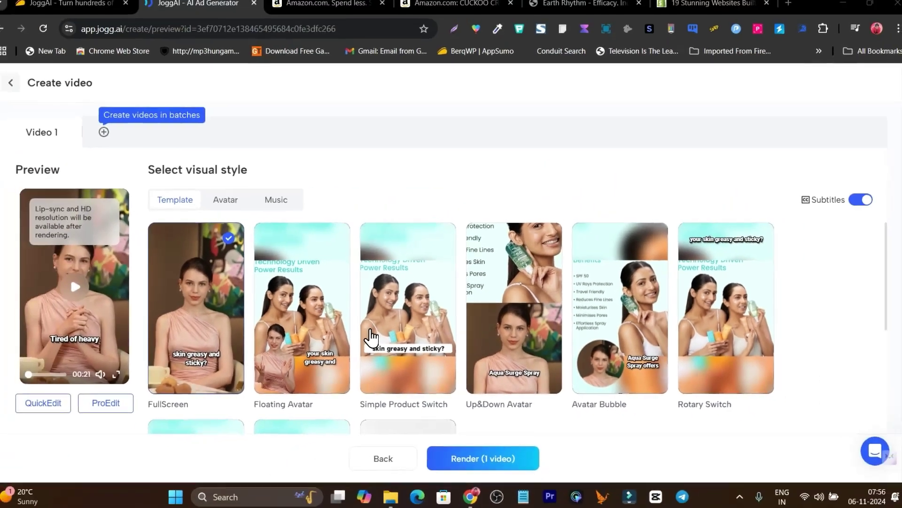
pyautogui.scroll(-3, 258, 342)
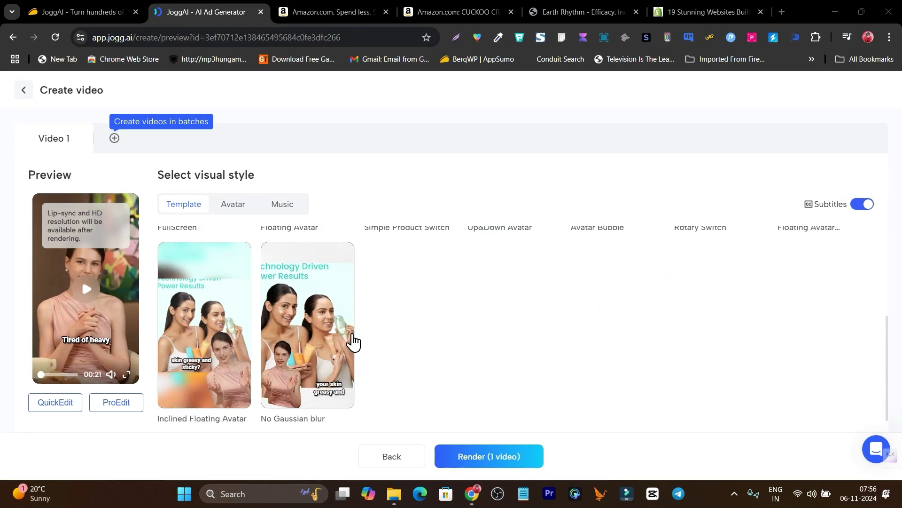
pyautogui.scroll(3, 353, 342)
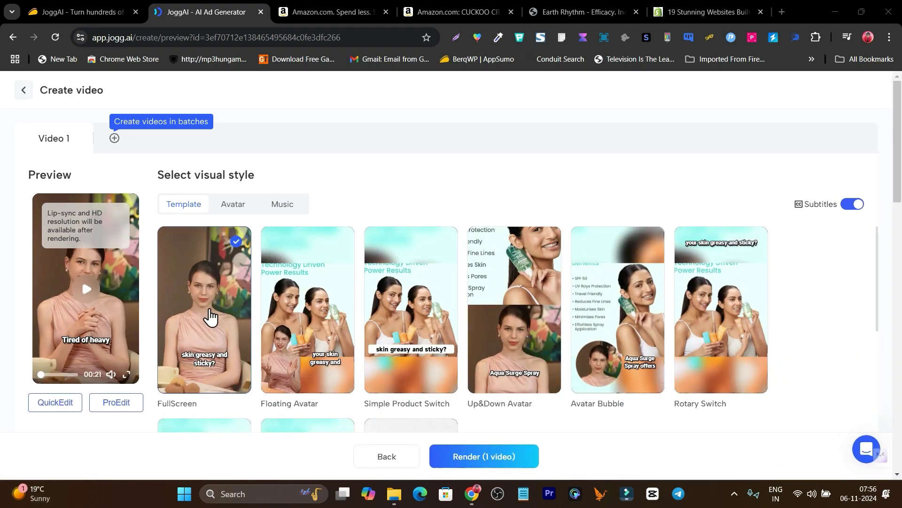
# Render one Aqua Surge sunscreen video from the FullScreen template
pyautogui.click(498, 463)
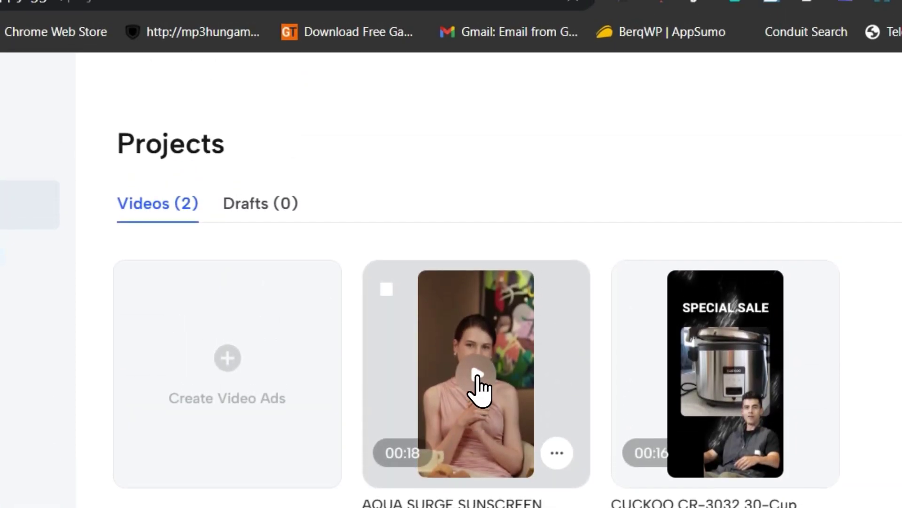
pyautogui.click(478, 384)
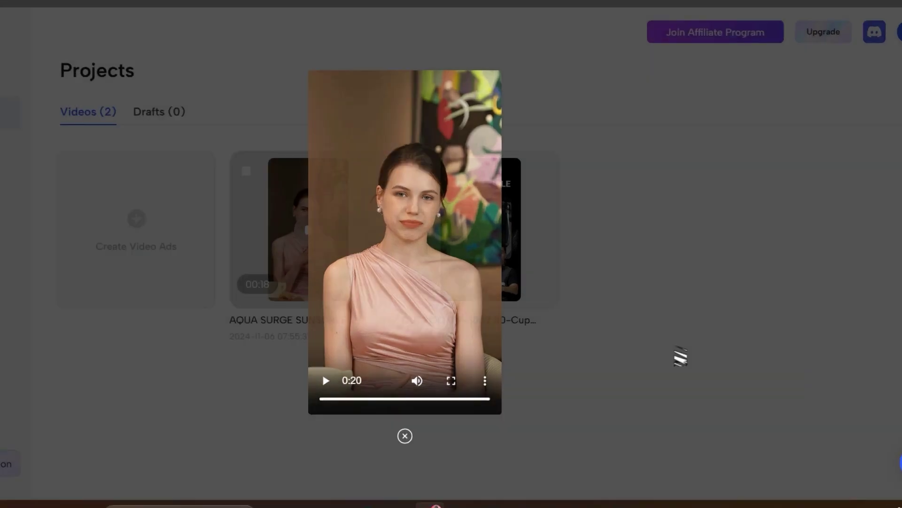
pyautogui.click(649, 373)
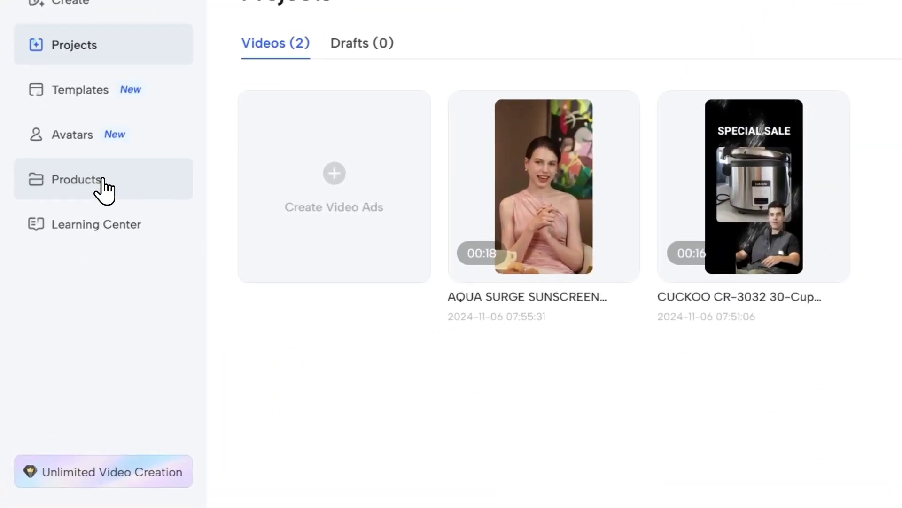
# Go from Products to the Avatars library with My Library and JoggAI Library
pyautogui.click(120, 142)
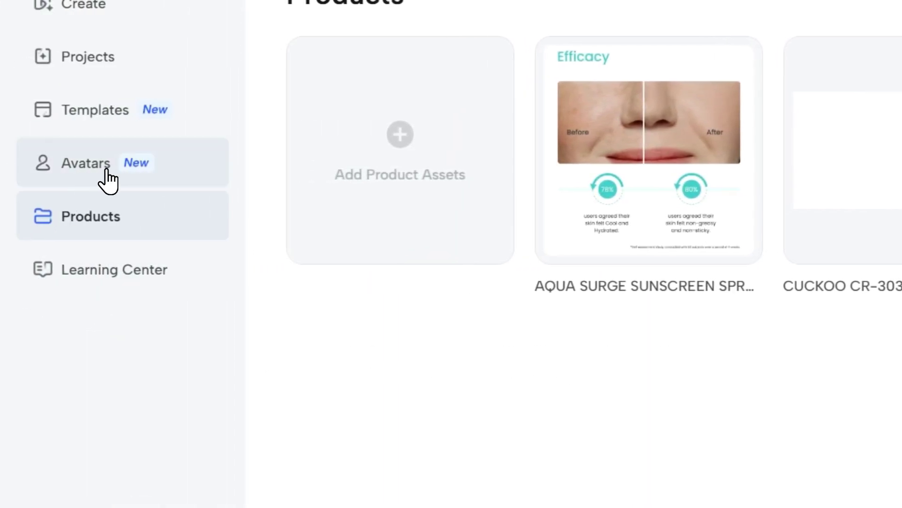
pyautogui.click(104, 169)
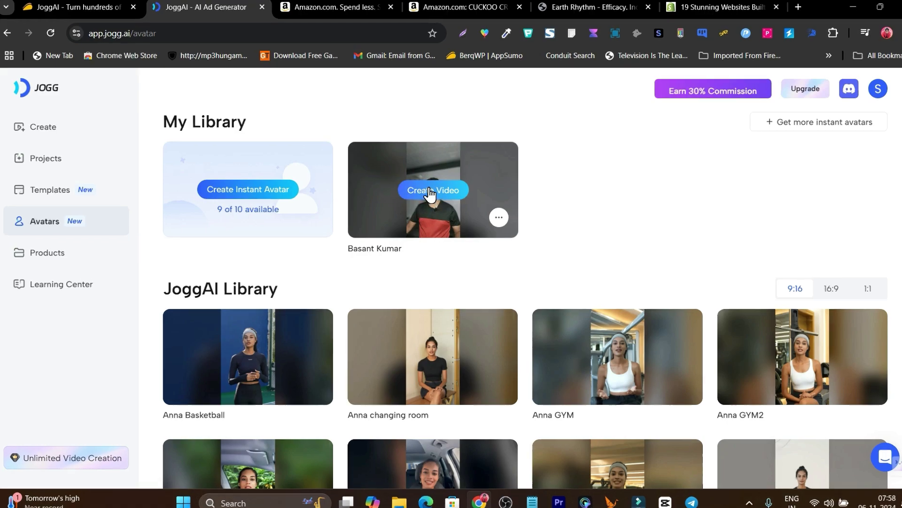
pyautogui.click(425, 185)
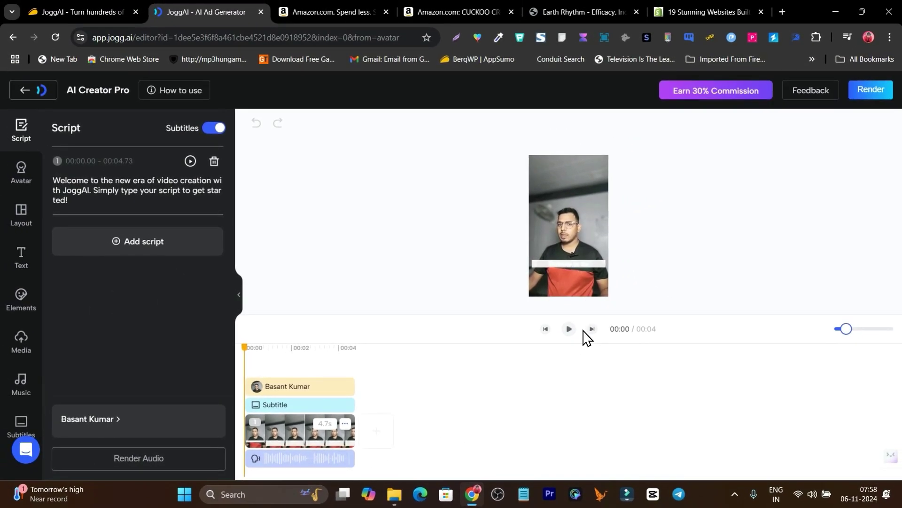
pyautogui.click(569, 328)
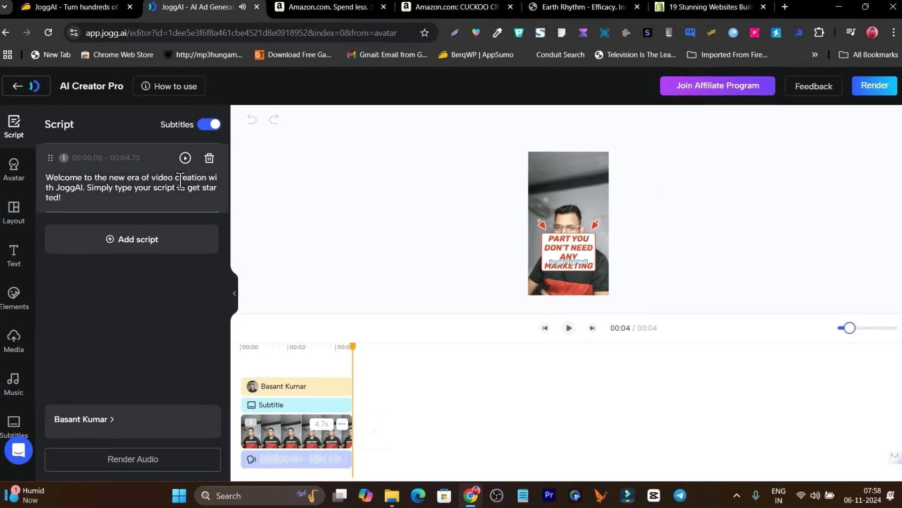
pyautogui.click(24, 92)
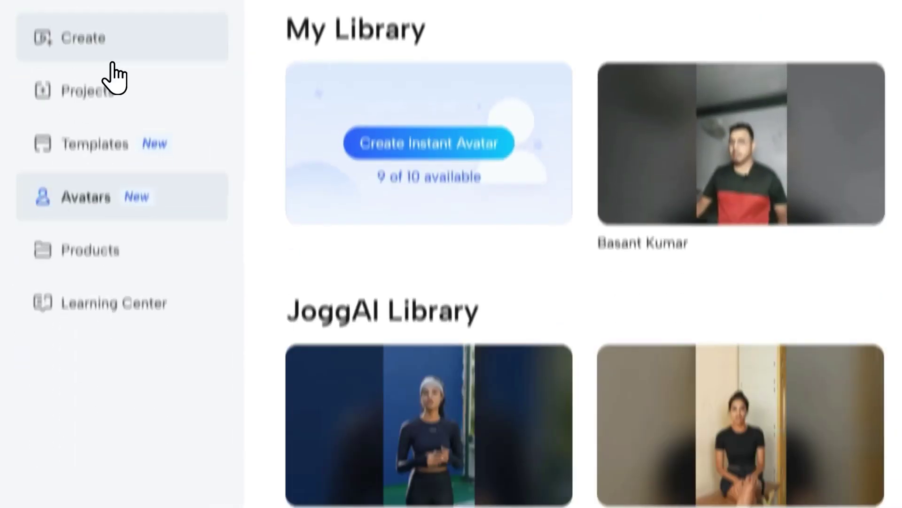
pyautogui.scroll(-5, 131, 175)
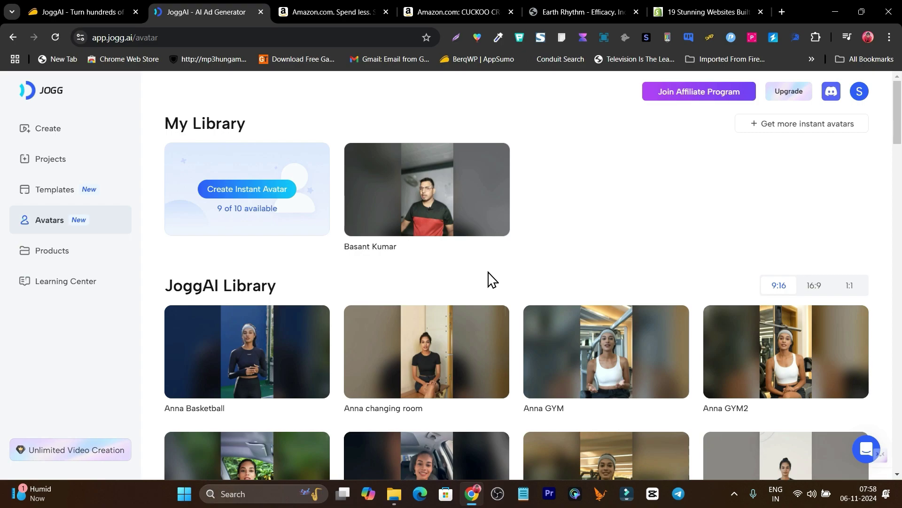
pyautogui.scroll(-3, 437, 301)
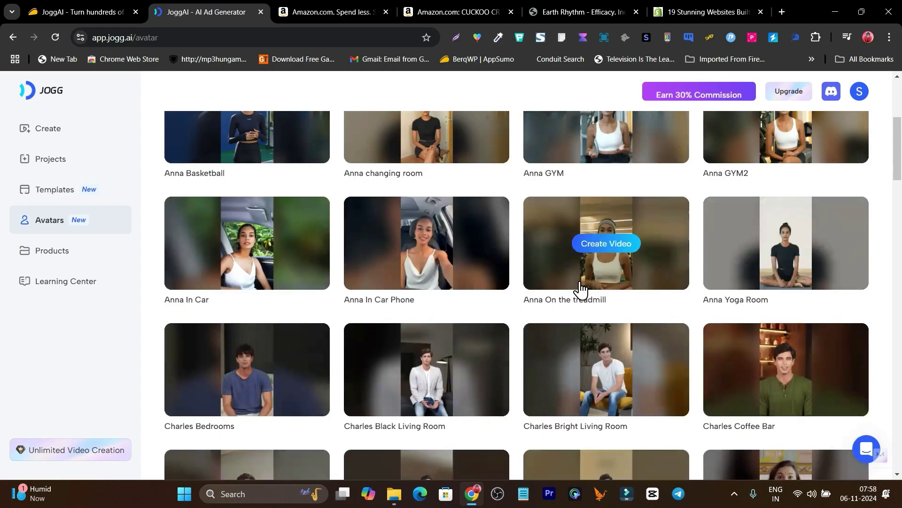
pyautogui.scroll(-2, 578, 291)
pyautogui.scroll(-2, 534, 306)
pyautogui.scroll(-3, 520, 325)
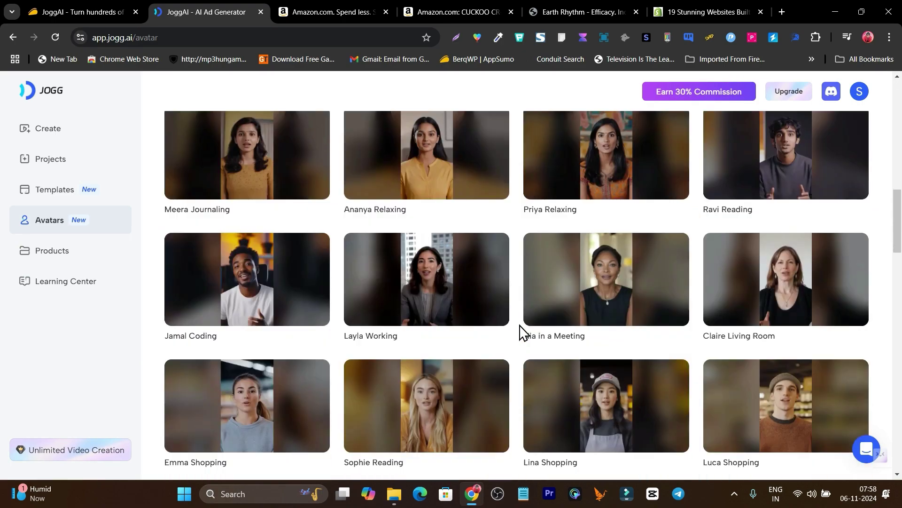
pyautogui.scroll(-2, 520, 325)
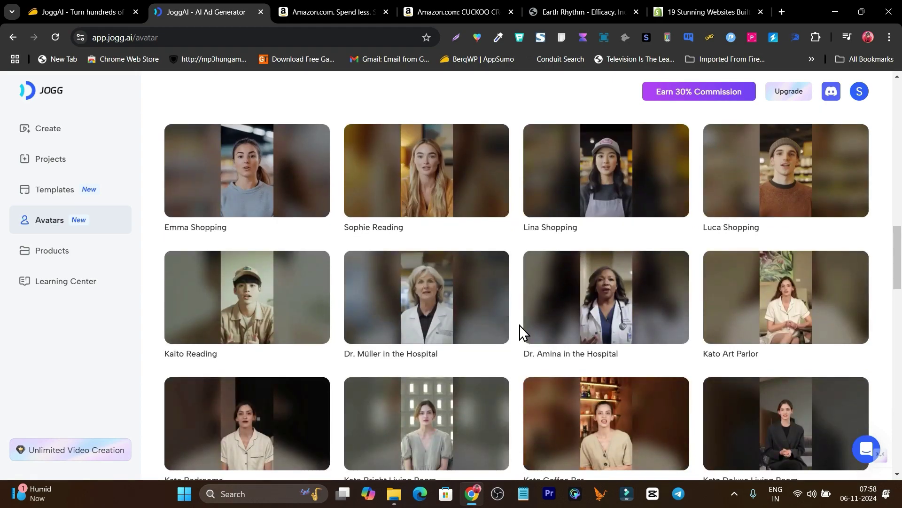
pyautogui.scroll(3, 520, 325)
pyautogui.scroll(3, 519, 325)
pyautogui.scroll(2, 520, 325)
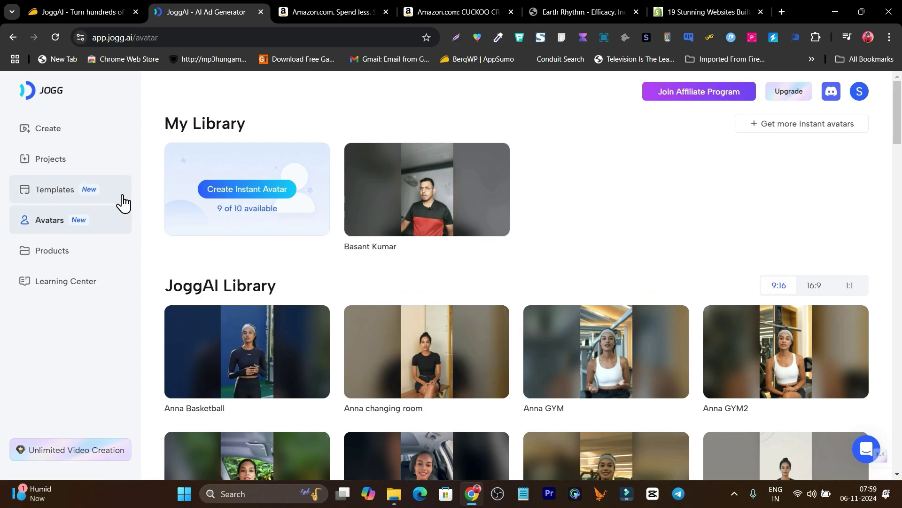
# View the AppSumo JoggAI deal, highlight its $79 price, and glance at the Amazon and Shopify tabs
pyautogui.click(83, 10)
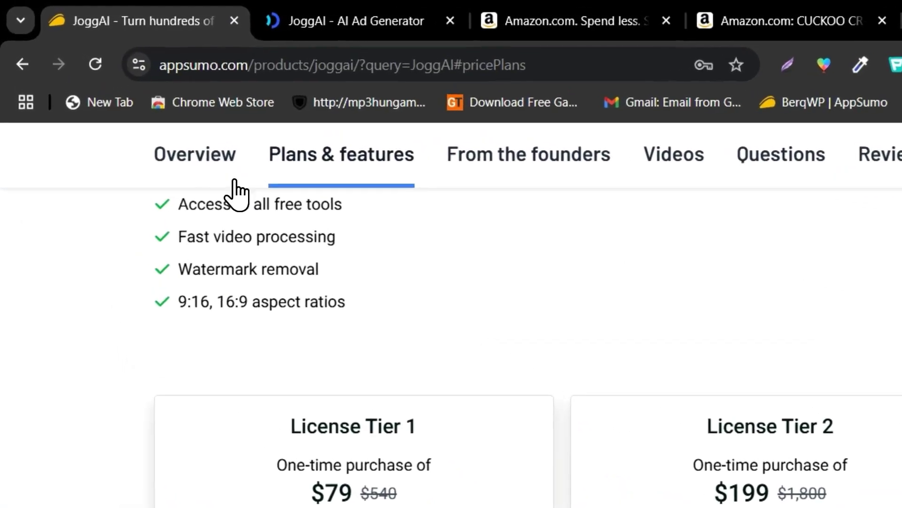
pyautogui.scroll(5, 540, 318)
pyautogui.scroll(10, 540, 318)
pyautogui.scroll(3, 243, 331)
pyautogui.scroll(3, 243, 331)
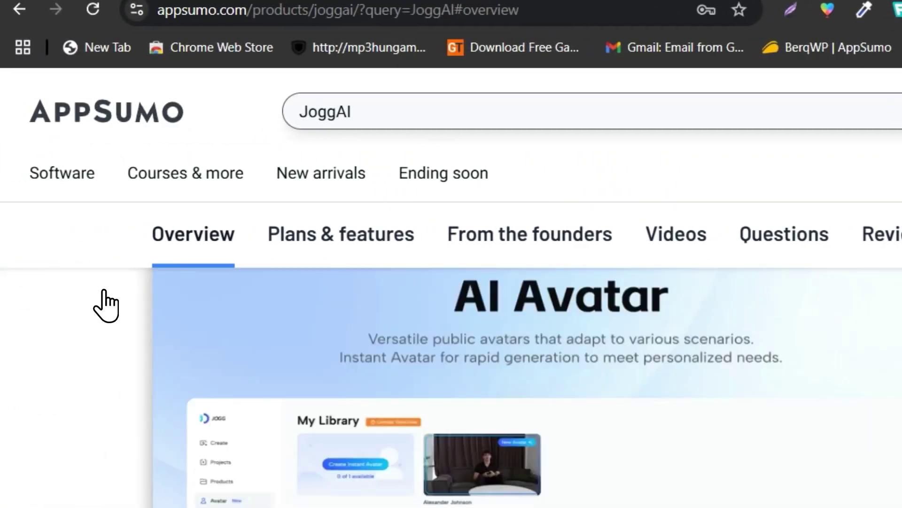
pyautogui.scroll(3, 243, 331)
pyautogui.scroll(2, 244, 332)
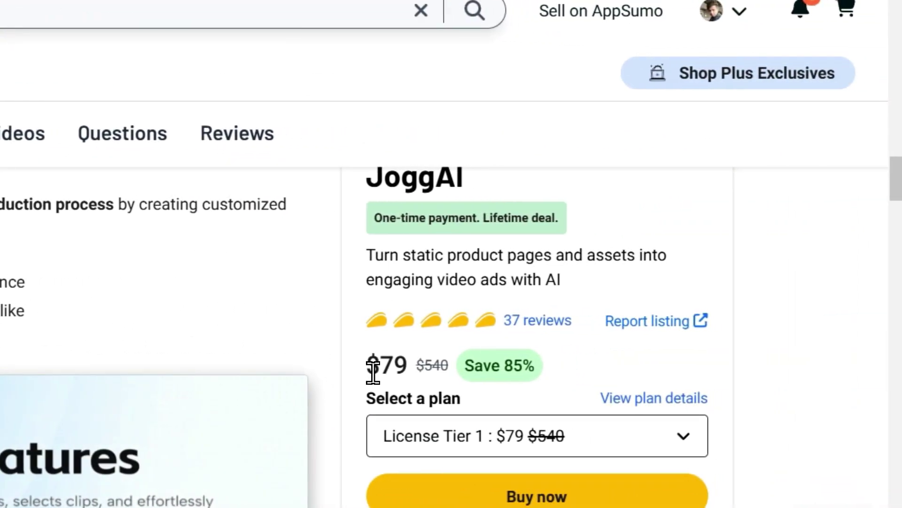
pyautogui.moveTo(372, 372); pyautogui.dragTo(409, 372)
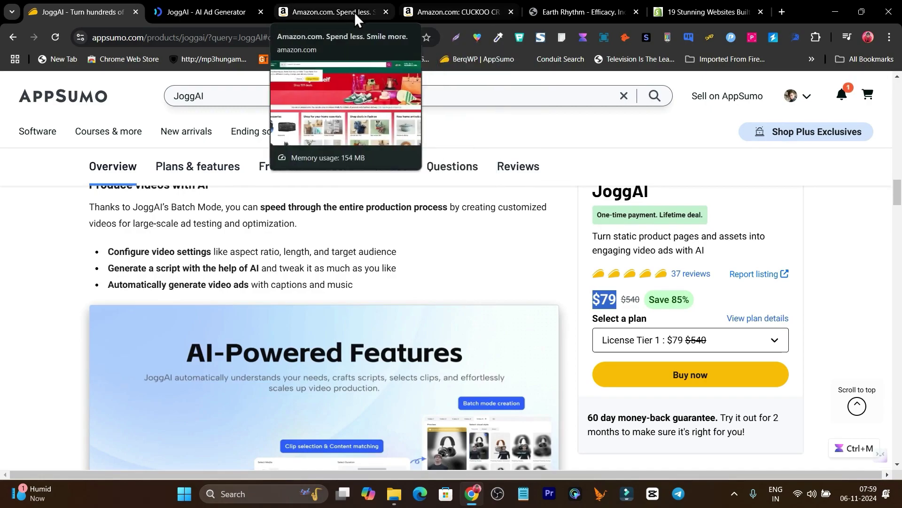
pyautogui.click(354, 12)
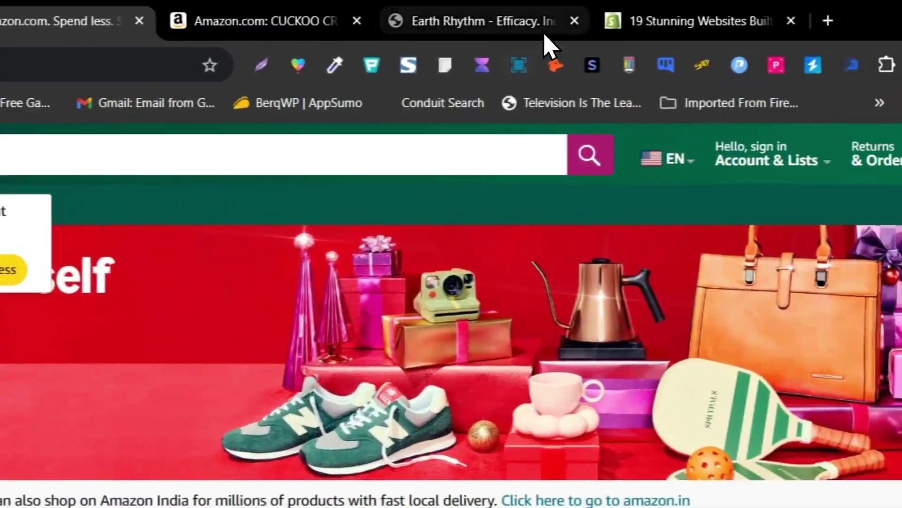
pyautogui.click(697, 16)
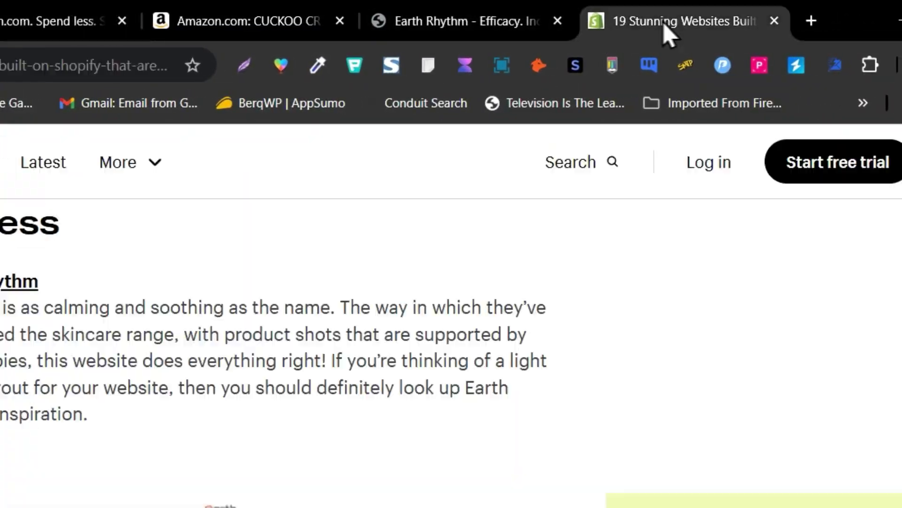
pyautogui.click(172, 20)
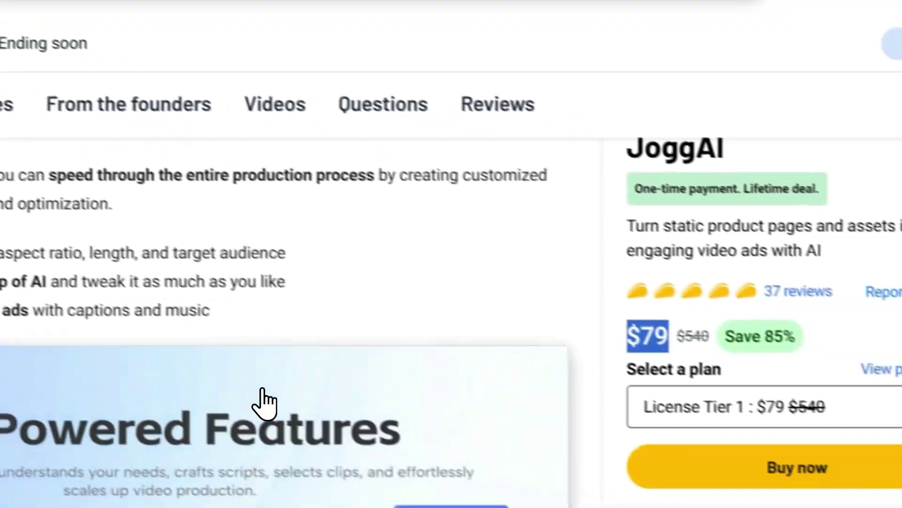
pyautogui.scroll(-5, 226, 370)
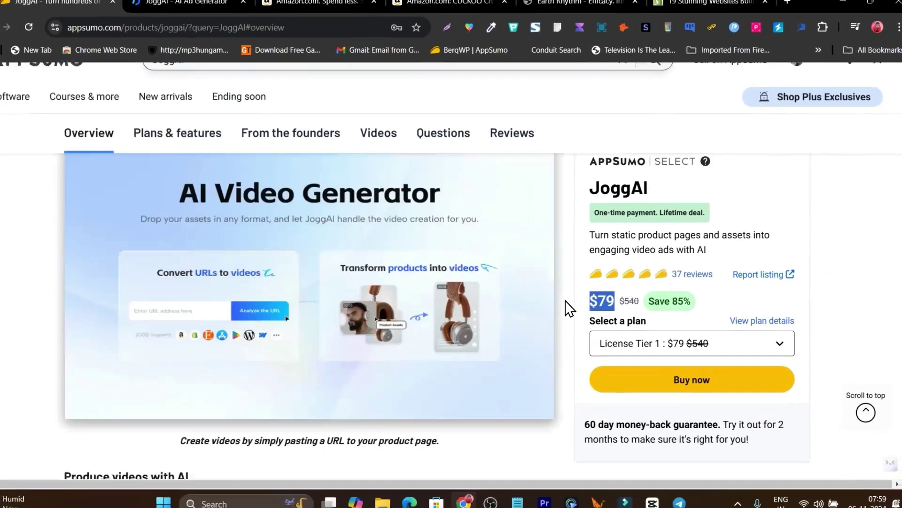
pyautogui.scroll(-5, 567, 306)
pyautogui.scroll(-5, 534, 324)
pyautogui.scroll(-5, 534, 325)
pyautogui.scroll(-2, 346, 328)
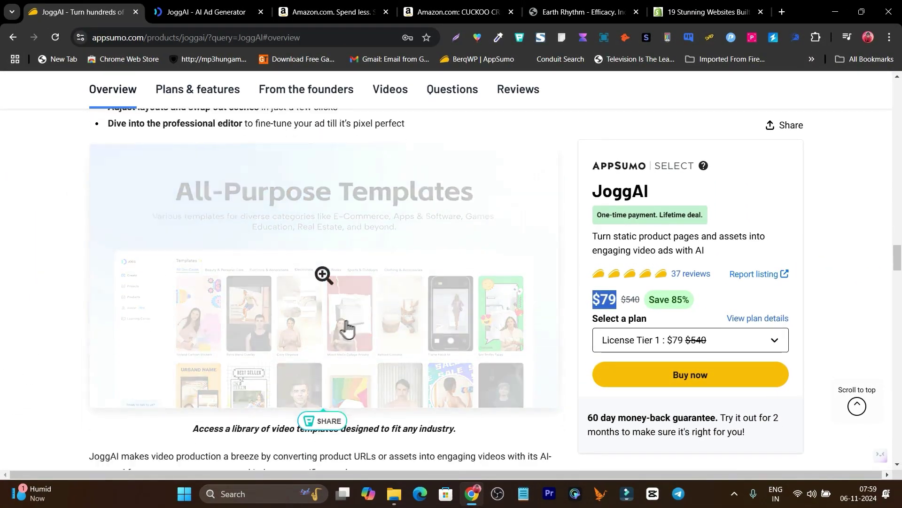
pyautogui.scroll(-5, 212, 316)
pyautogui.scroll(-3, 426, 265)
pyautogui.scroll(-3, 452, 268)
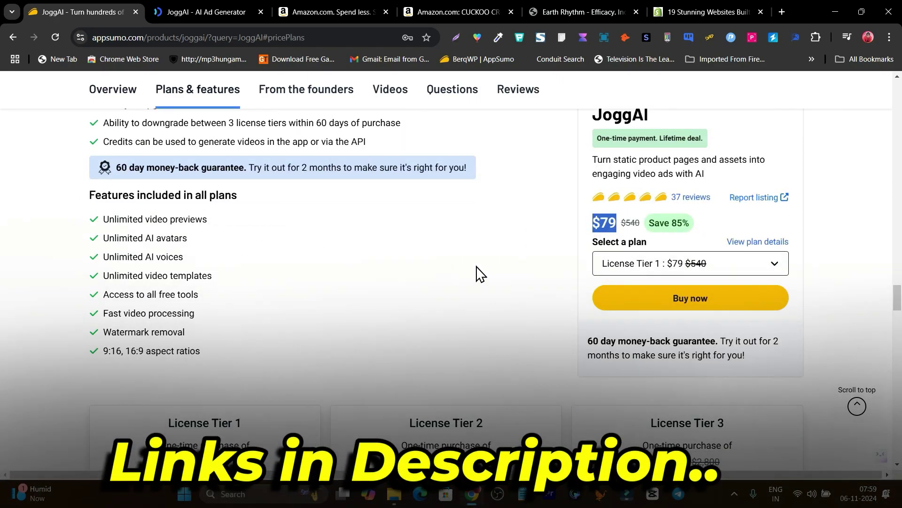
pyautogui.scroll(-3, 477, 273)
pyautogui.scroll(-2, 478, 272)
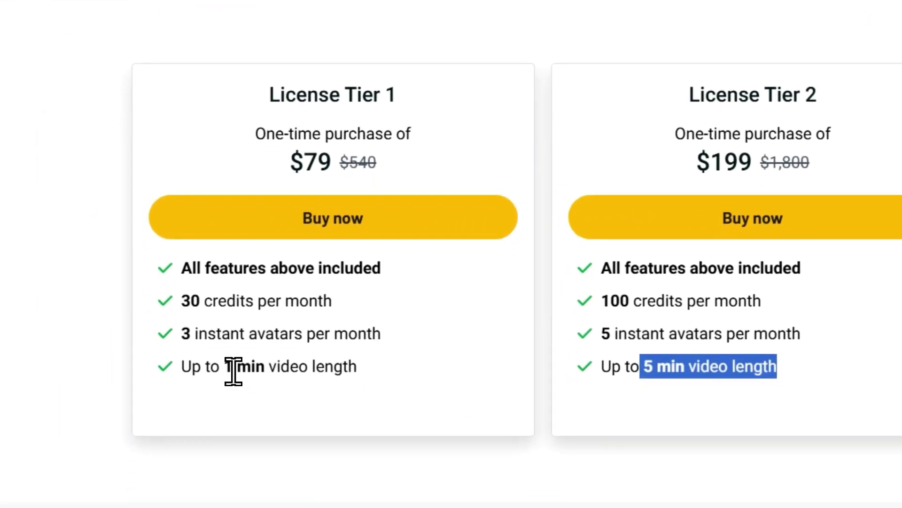
pyautogui.moveTo(234, 370); pyautogui.dragTo(312, 383)
pyautogui.moveTo(671, 363); pyautogui.dragTo(643, 363)
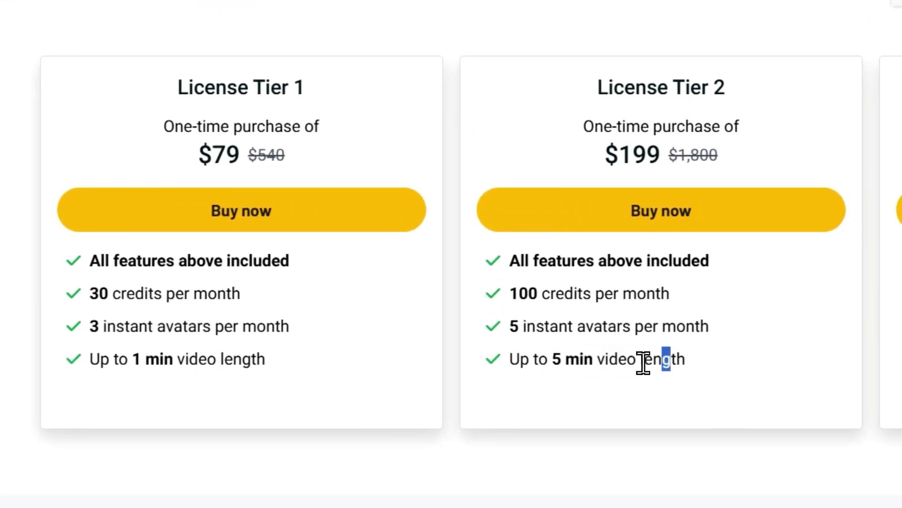